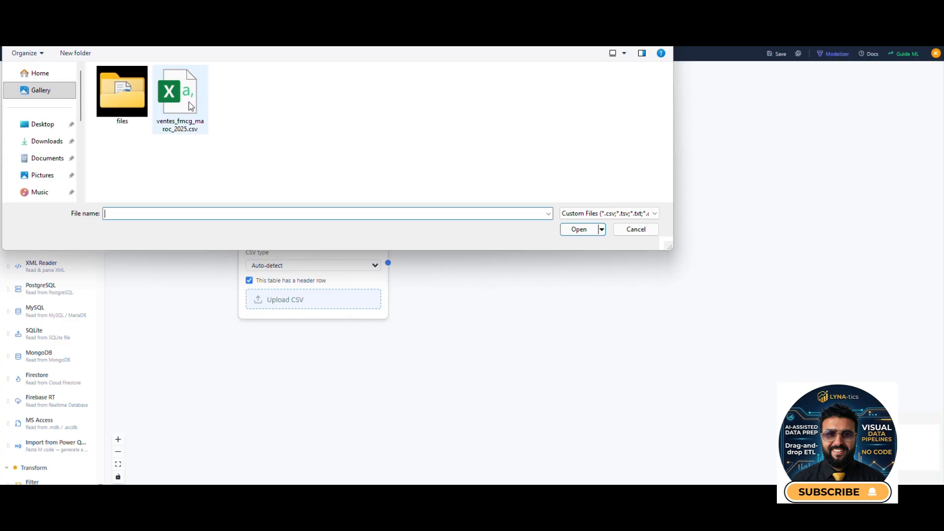
Load ventes_fmcg_maroc_2025.csv into the CSV Input node and preview its data across all columns
{"action": "left_click_drag", "start_coordinate": [305, 214], "coordinate": [254, 144]}
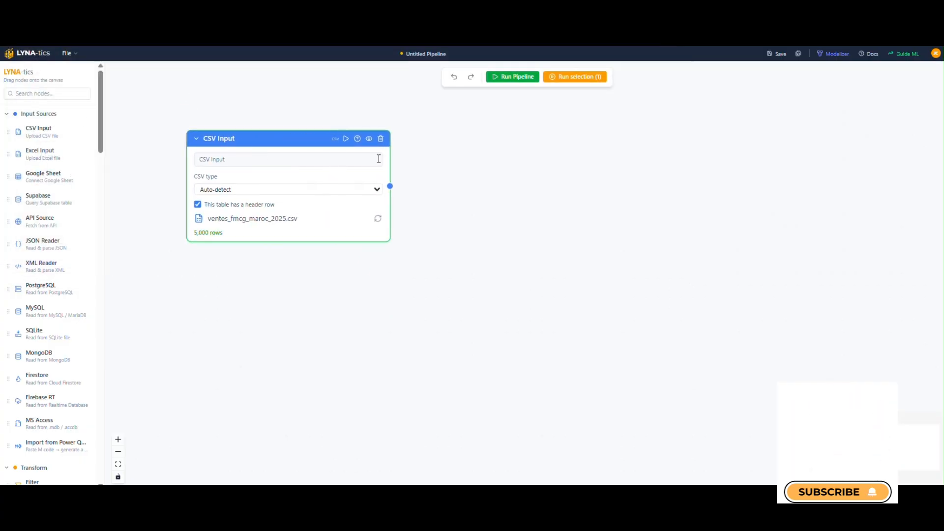
{"action": "left_click", "coordinate": [369, 172]}
{"action": "left_click_drag", "start_coordinate": [714, 315], "coordinate": [715, 316]}
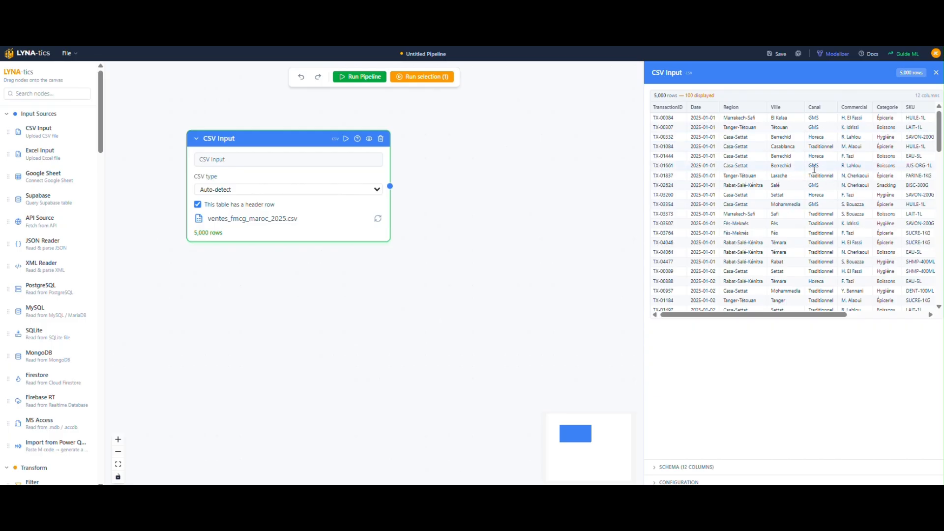
{"action": "left_click_drag", "start_coordinate": [836, 315], "coordinate": [915, 314]}
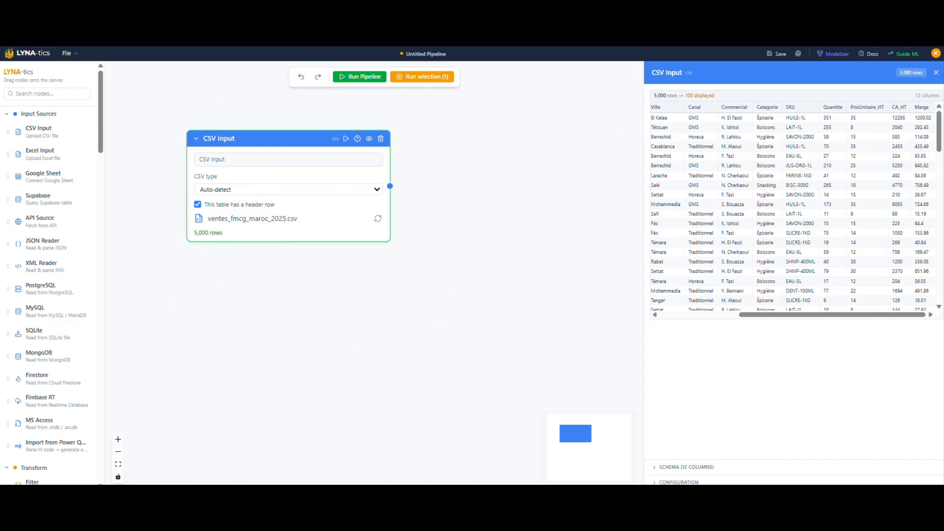
{"action": "left_click", "coordinate": [935, 72]}
Add a Pivot Table node beside the CSV Input node and connect the CSV output to it
{"action": "left_click_drag", "start_coordinate": [293, 139], "coordinate": [250, 142]}
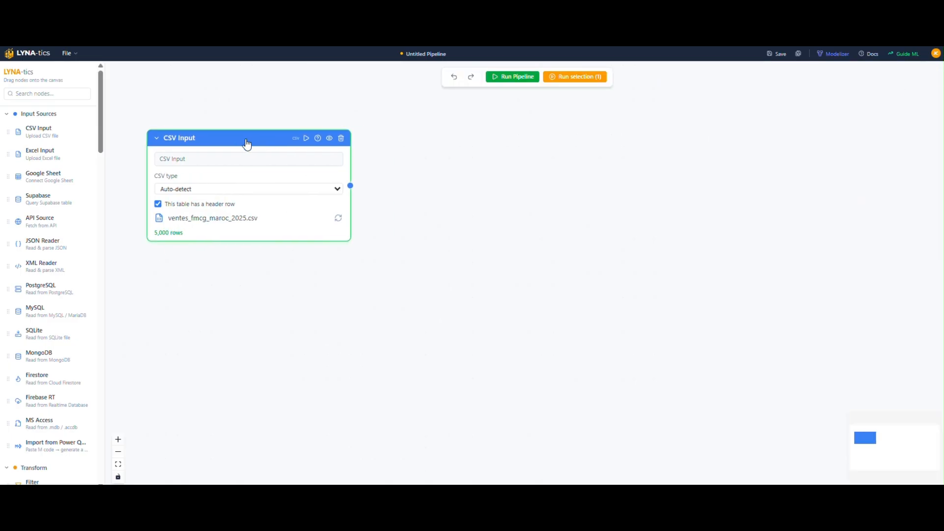
{"action": "scroll", "coordinate": [103, 141], "scroll_direction": "down", "scroll_amount": 6}
{"action": "scroll", "coordinate": [105, 195], "scroll_direction": "down", "scroll_amount": 1}
{"action": "scroll", "coordinate": [105, 192], "scroll_direction": "up", "scroll_amount": 1}
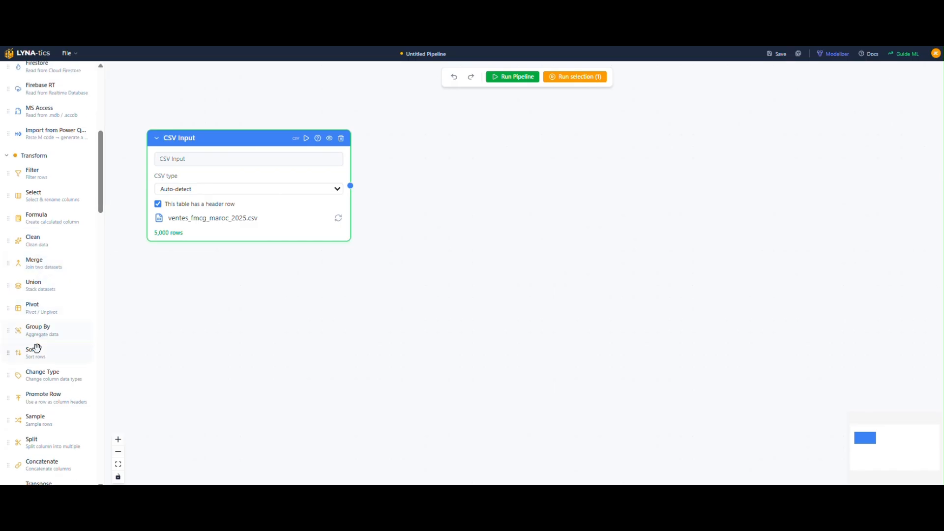
{"action": "scroll", "coordinate": [69, 116], "scroll_direction": "up", "scroll_amount": 3}
{"action": "scroll", "coordinate": [53, 221], "scroll_direction": "down", "scroll_amount": 2}
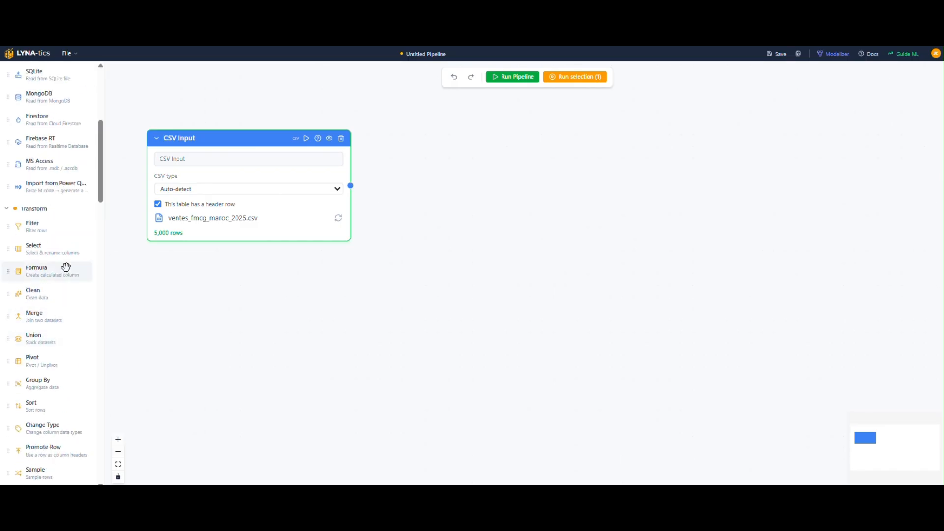
{"action": "scroll", "coordinate": [66, 268], "scroll_direction": "up", "scroll_amount": 5}
{"action": "left_click", "coordinate": [71, 93]}
{"action": "type", "text": "pivot"}
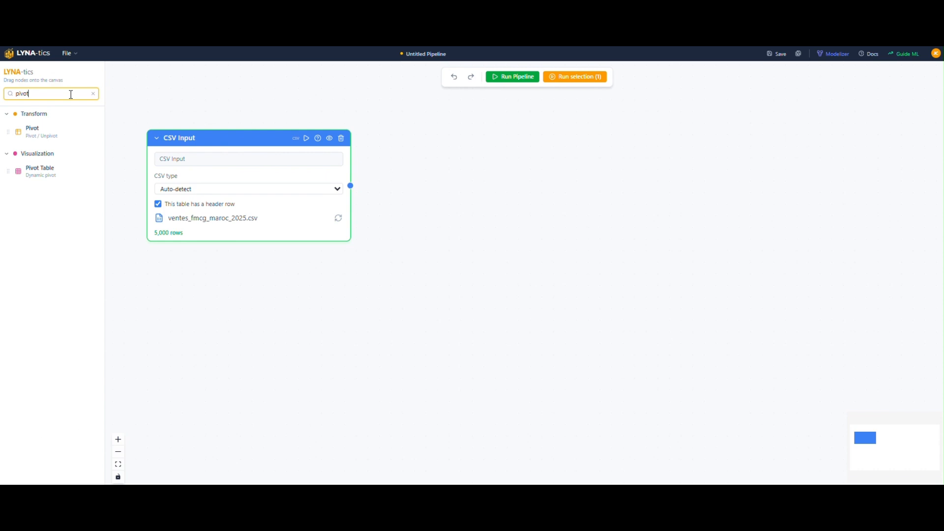
{"action": "left_click_drag", "start_coordinate": [36, 172], "coordinate": [534, 165]}
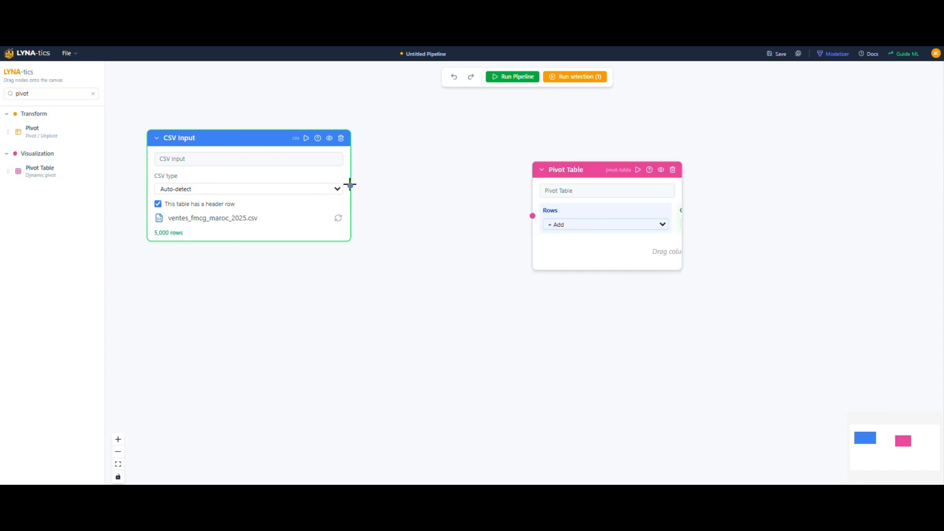
{"action": "left_click_drag", "start_coordinate": [350, 185], "coordinate": [532, 215]}
{"action": "left_click_drag", "start_coordinate": [595, 174], "coordinate": [488, 184]}
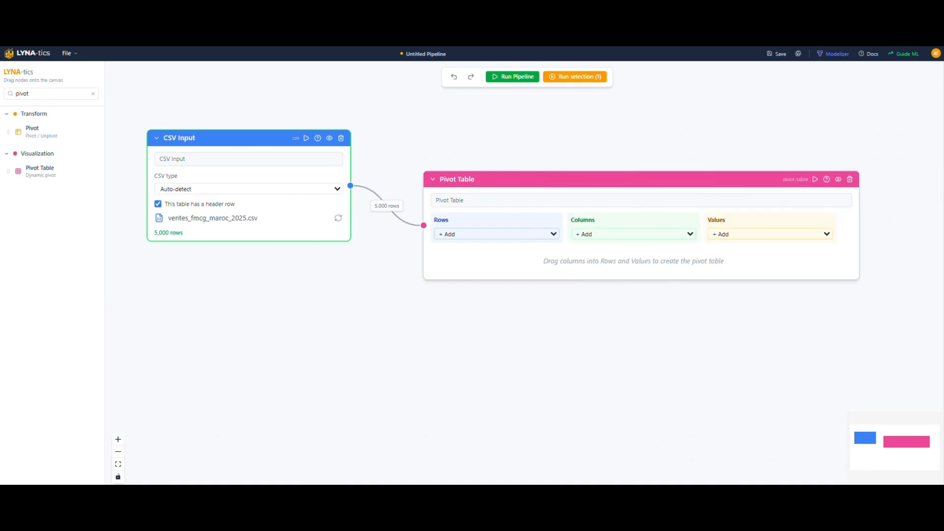
Rename the CSV Input node to "Ventes commerciales" and the Pivot Table node to "Vue macro"
{"action": "double_click", "coordinate": [173, 143]}
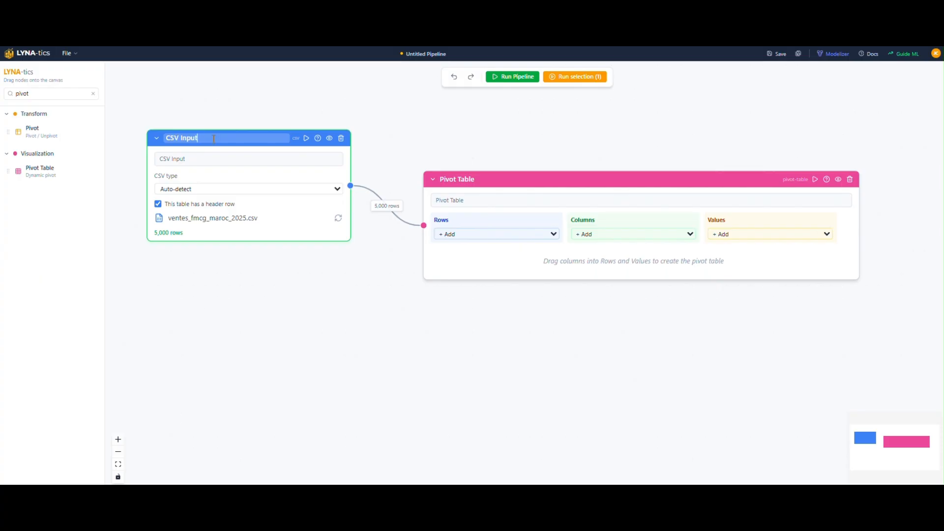
{"action": "type", "text": "Ventes commerciales"}
{"action": "left_click", "coordinate": [255, 278]}
{"action": "triple_click", "coordinate": [471, 200]}
{"action": "type", "text": "Vue"}
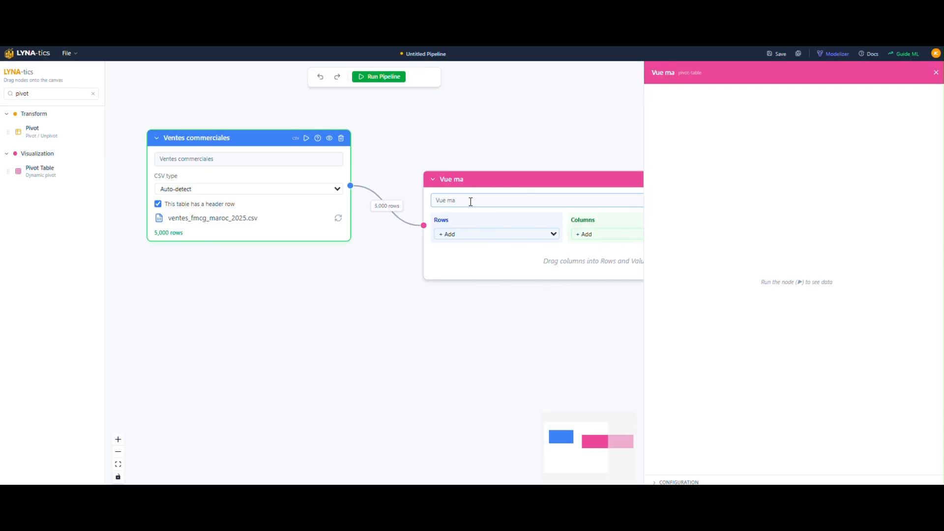
{"action": "left_click", "coordinate": [462, 378]}
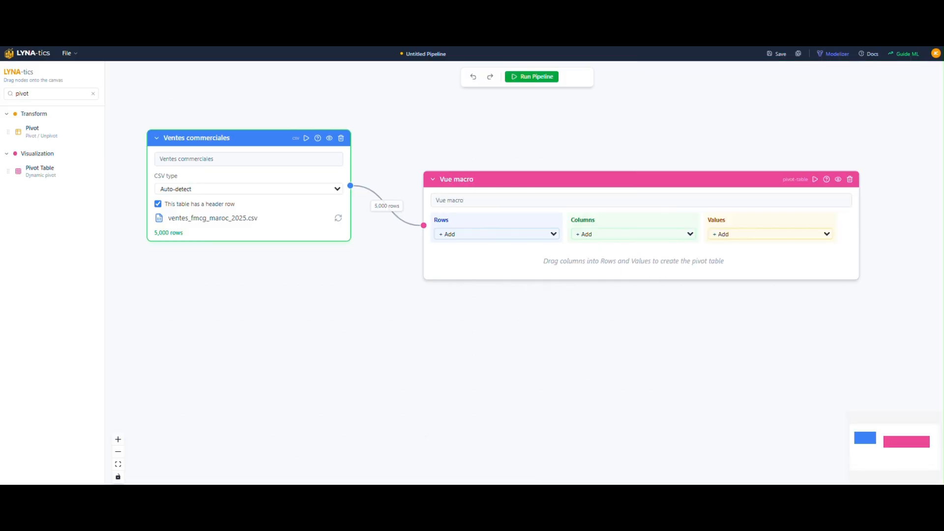
Configure the Vue macro pivot with Region as rows, Date as columns and CA_HT as values
{"action": "left_click_drag", "start_coordinate": [540, 178], "coordinate": [497, 137]}
{"action": "left_click", "coordinate": [422, 200]}
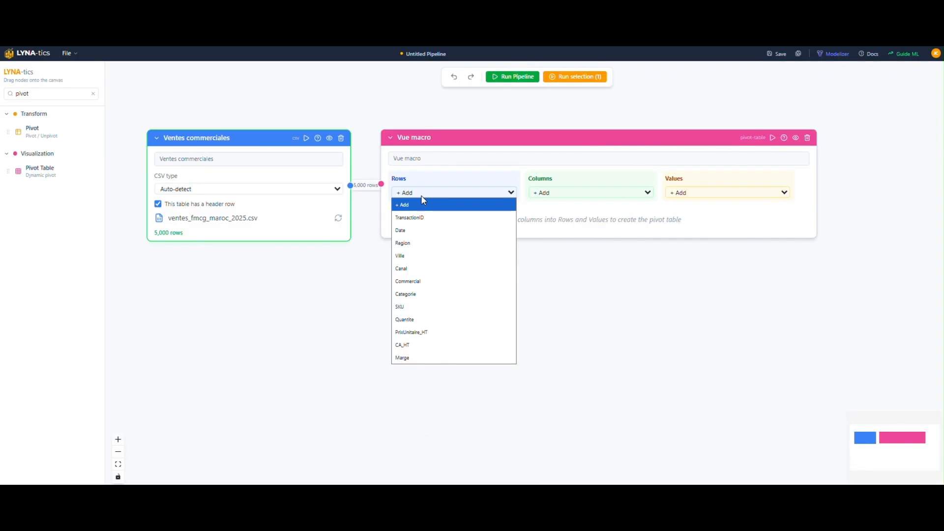
{"action": "left_click", "coordinate": [423, 243]}
{"action": "left_click", "coordinate": [563, 202]}
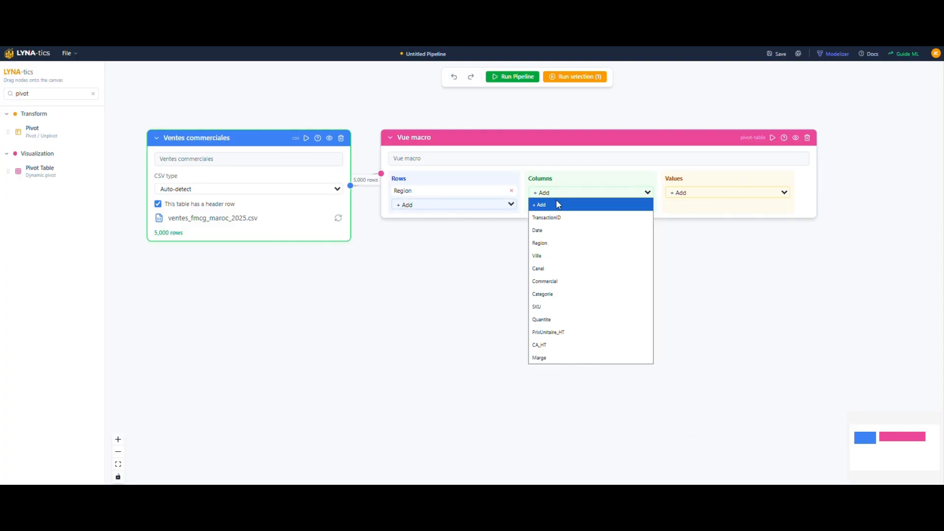
{"action": "left_click", "coordinate": [565, 228]}
{"action": "left_click", "coordinate": [707, 192]}
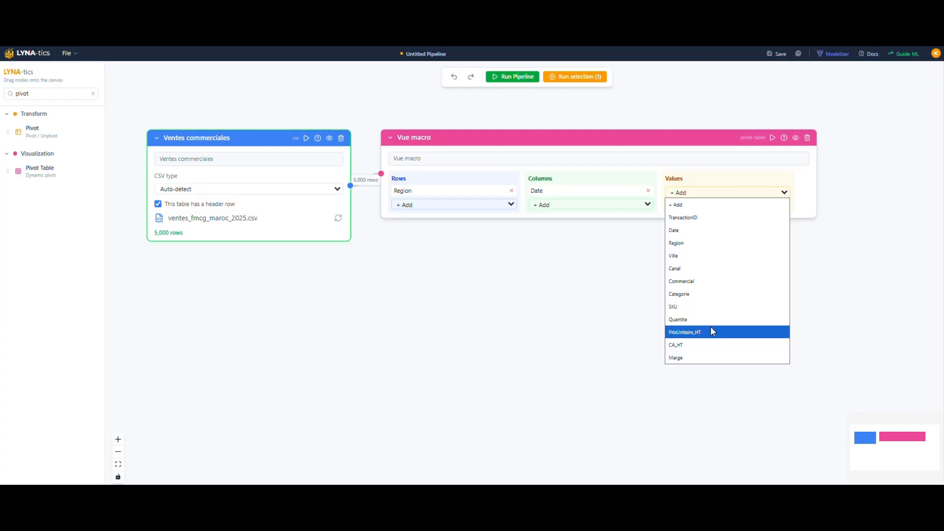
{"action": "left_click", "coordinate": [707, 345]}
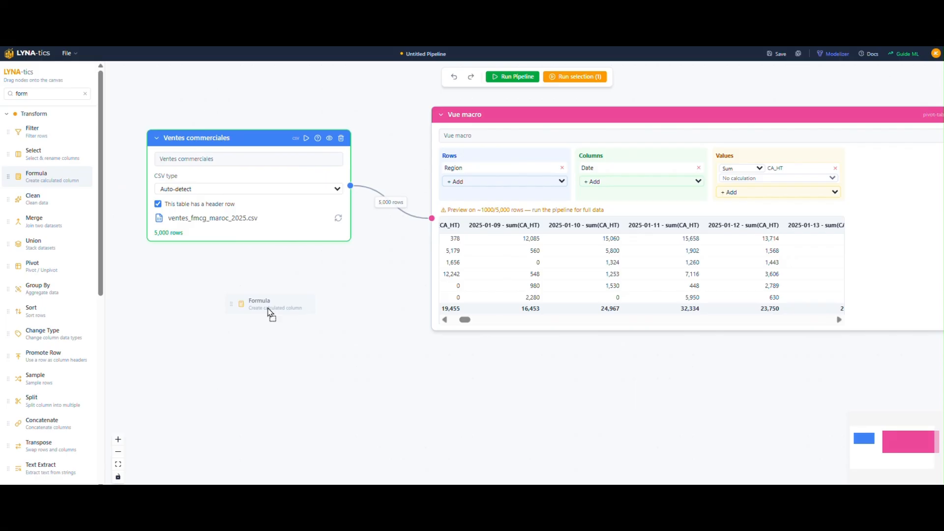
Add a Formula node fed by Ventes commerciales, and collapse the Vue macro and Ventes commerciales nodes
{"action": "left_click_drag", "start_coordinate": [270, 312], "coordinate": [541, 128]}
{"action": "left_click_drag", "start_coordinate": [350, 186], "coordinate": [490, 272]}
{"action": "right_click", "coordinate": [679, 114]}
{"action": "left_click", "coordinate": [707, 127]}
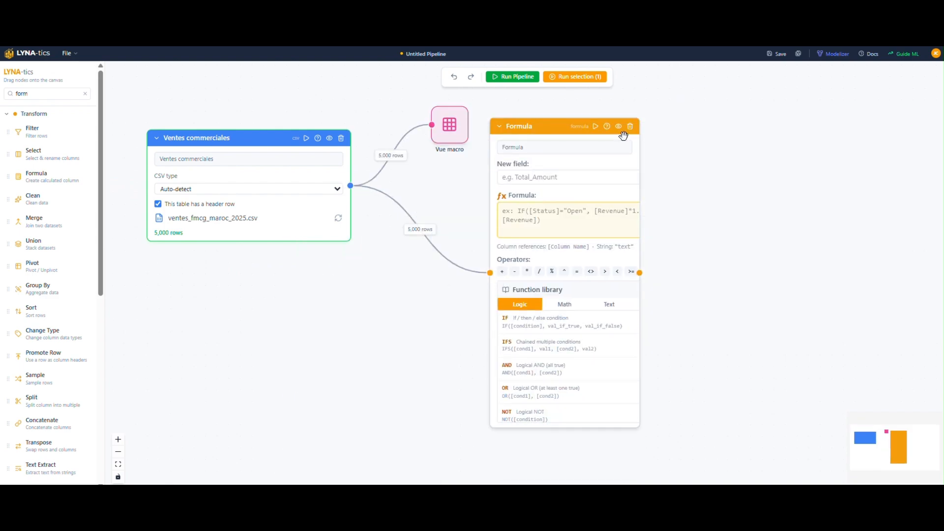
{"action": "left_click_drag", "start_coordinate": [535, 129], "coordinate": [448, 179]}
{"action": "right_click", "coordinate": [241, 145]}
{"action": "left_click", "coordinate": [266, 155]}
Define a new field Month with the formula MONTH([Date]) in the Formula node and run the pipeline
{"action": "left_click", "coordinate": [425, 218]}
{"action": "type", "text": "Month"}
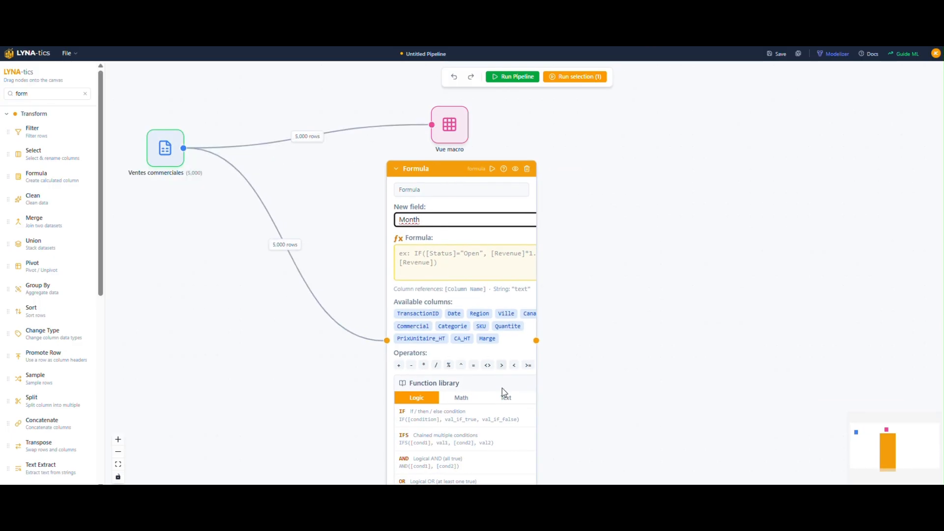
{"action": "left_click_drag", "start_coordinate": [537, 287], "coordinate": [680, 285]}
{"action": "left_click", "coordinate": [552, 398]}
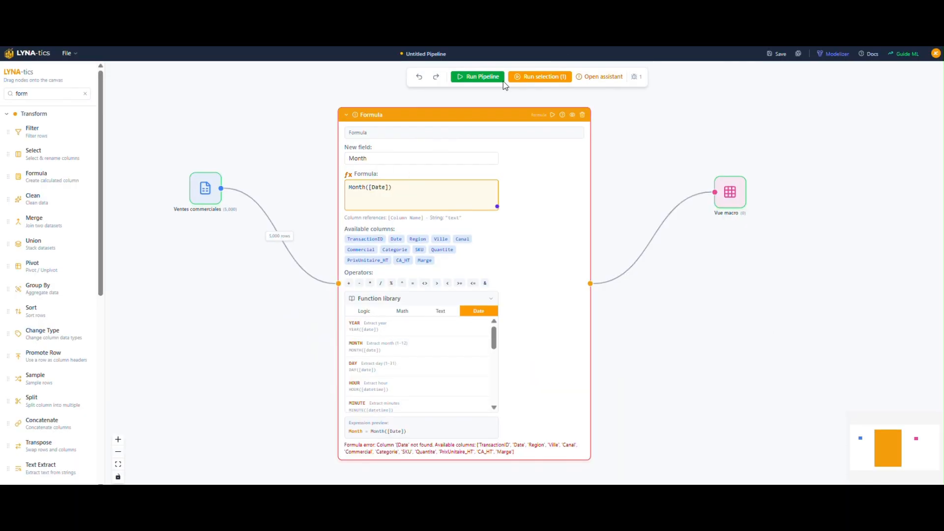
{"action": "left_click", "coordinate": [502, 80]}
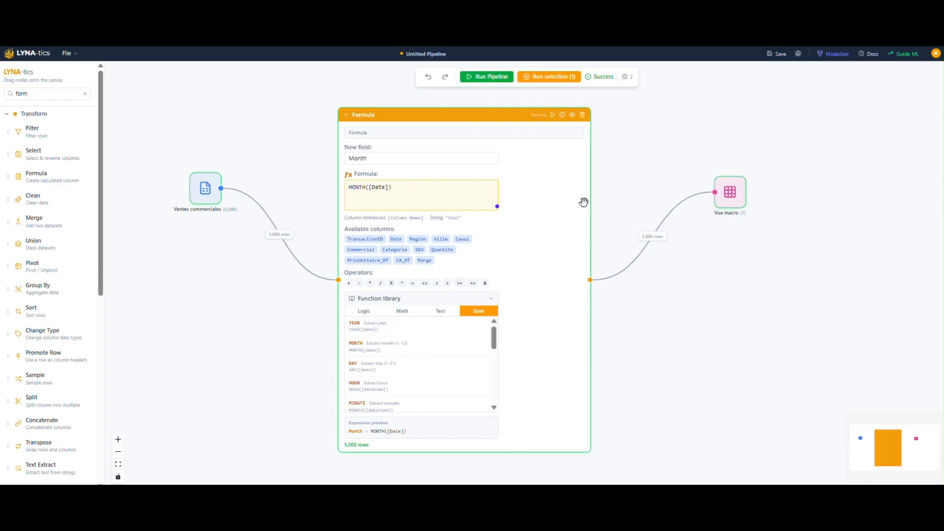
Expand Vue macro and preview the Formula node's output through to the Month column
{"action": "left_click", "coordinate": [741, 182]}
{"action": "left_click", "coordinate": [568, 159]}
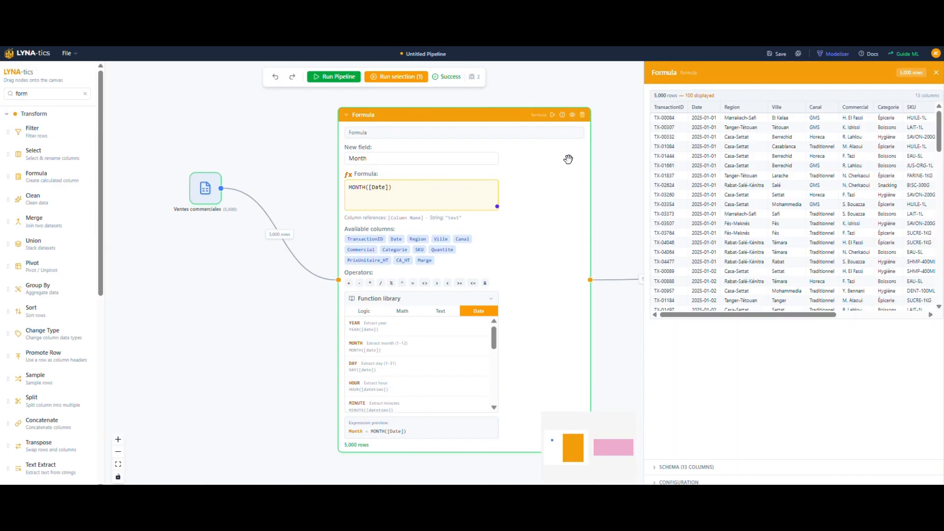
{"action": "left_click_drag", "start_coordinate": [713, 314], "coordinate": [801, 314]}
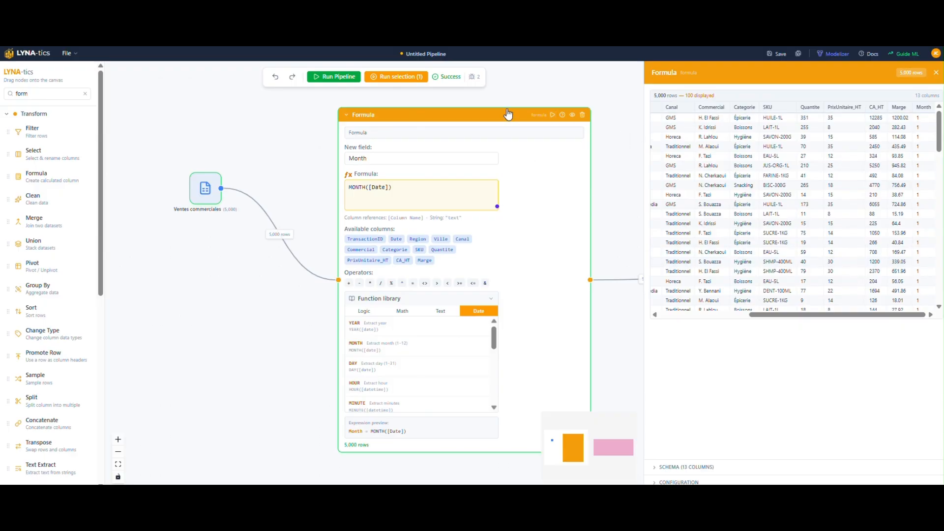
Collapse the Formula node, replace Date with Month in the Vue macro pivot's columns and run the pipeline
{"action": "left_click", "coordinate": [346, 115]}
{"action": "left_click_drag", "start_coordinate": [837, 186], "coordinate": [432, 186]}
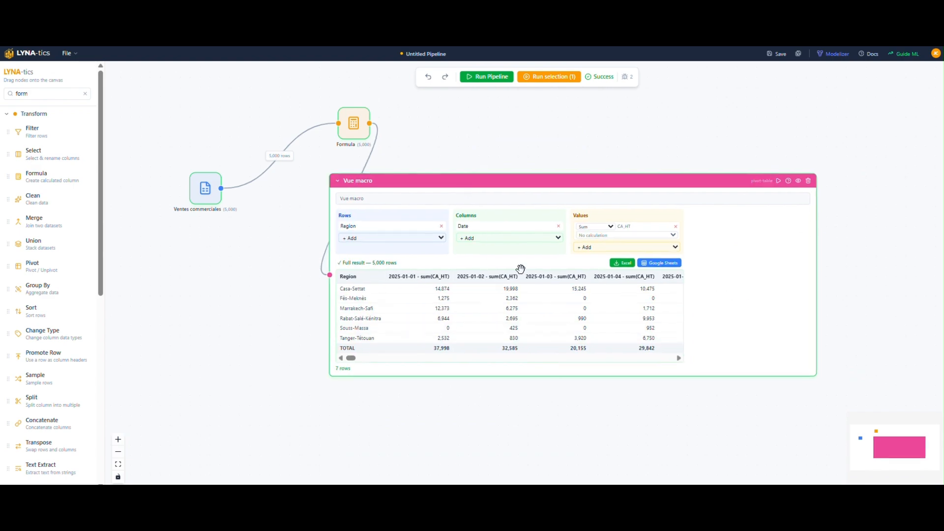
{"action": "left_click", "coordinate": [559, 226]}
{"action": "left_click", "coordinate": [514, 228]}
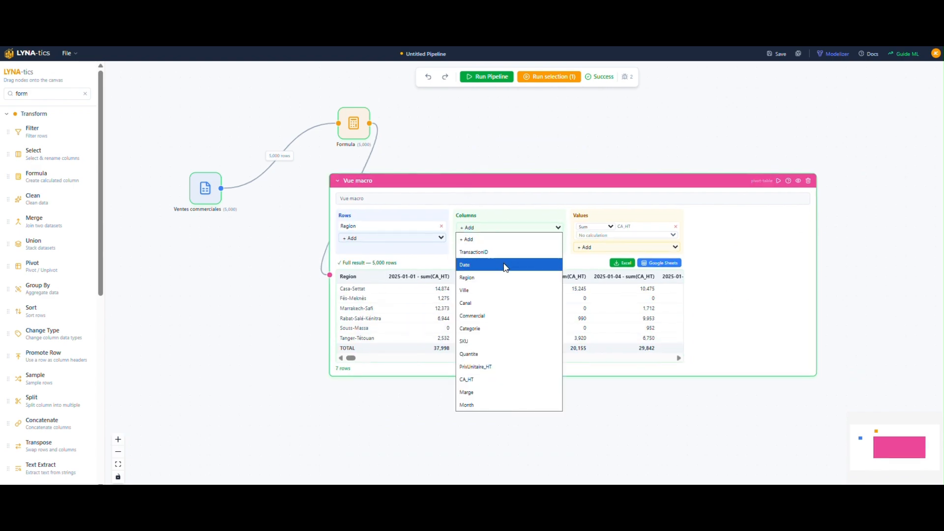
{"action": "left_click", "coordinate": [485, 405]}
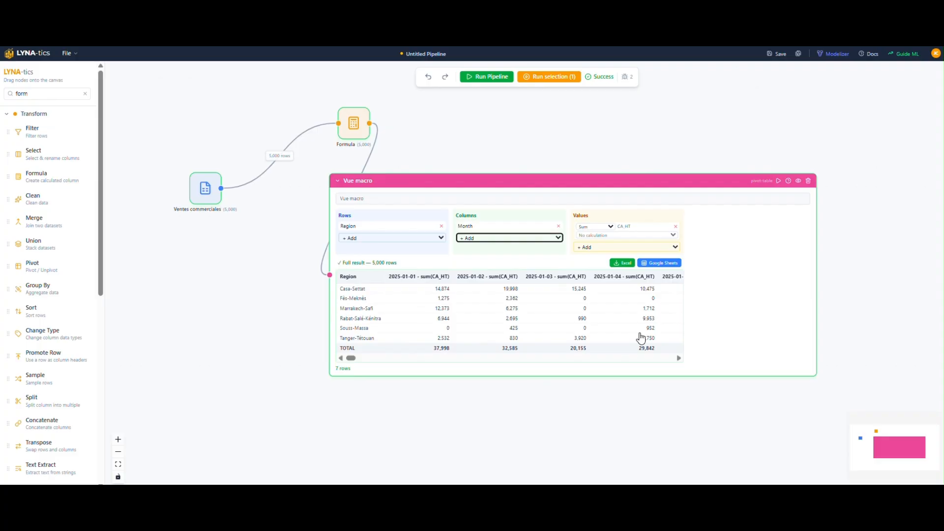
{"action": "left_click", "coordinate": [487, 77]}
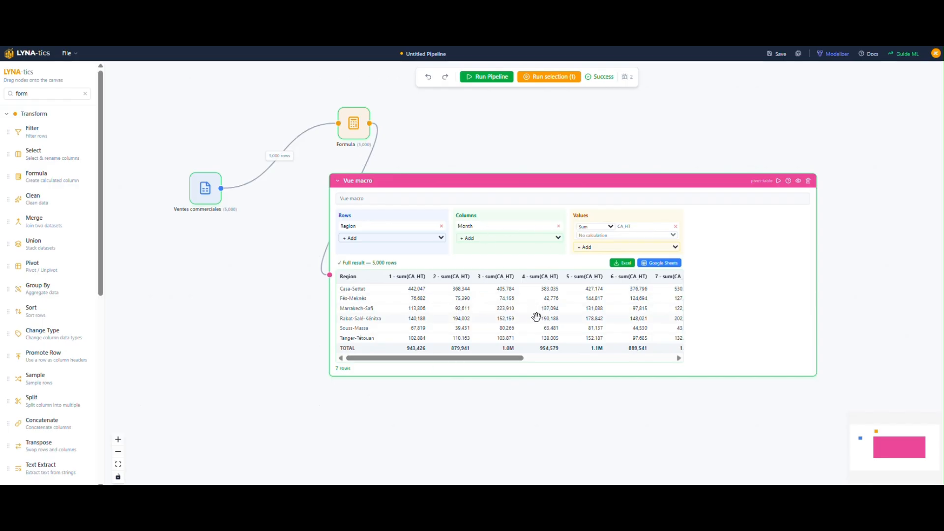
Swap the Vue macro layout to Month as rows and Region as columns, and rerun the pipeline
{"action": "left_click", "coordinate": [441, 239]}
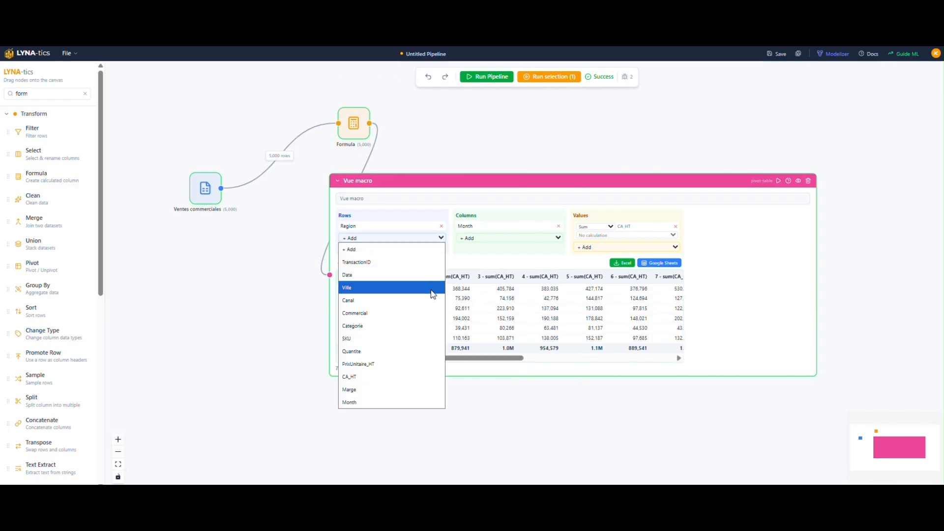
{"action": "left_click", "coordinate": [419, 402]}
{"action": "left_click", "coordinate": [442, 226]}
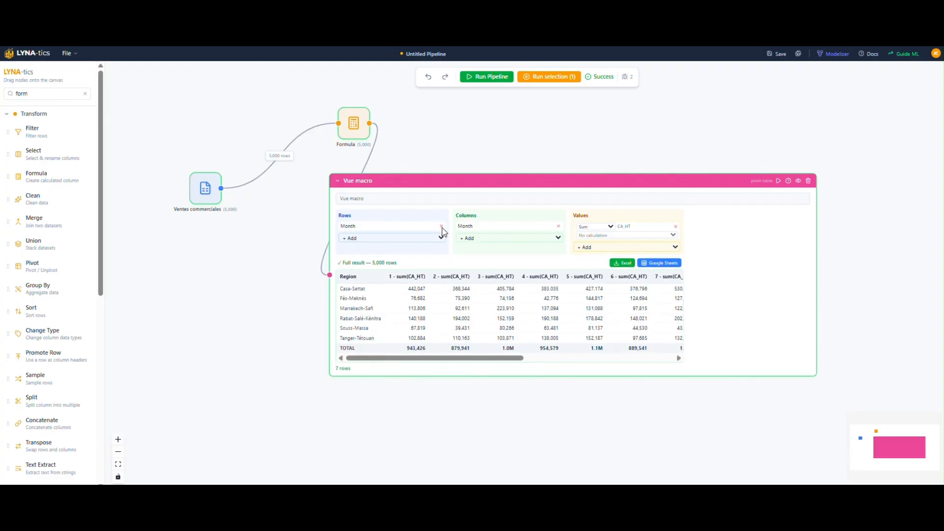
{"action": "left_click", "coordinate": [558, 227]}
{"action": "left_click", "coordinate": [551, 229]}
{"action": "left_click", "coordinate": [540, 274]}
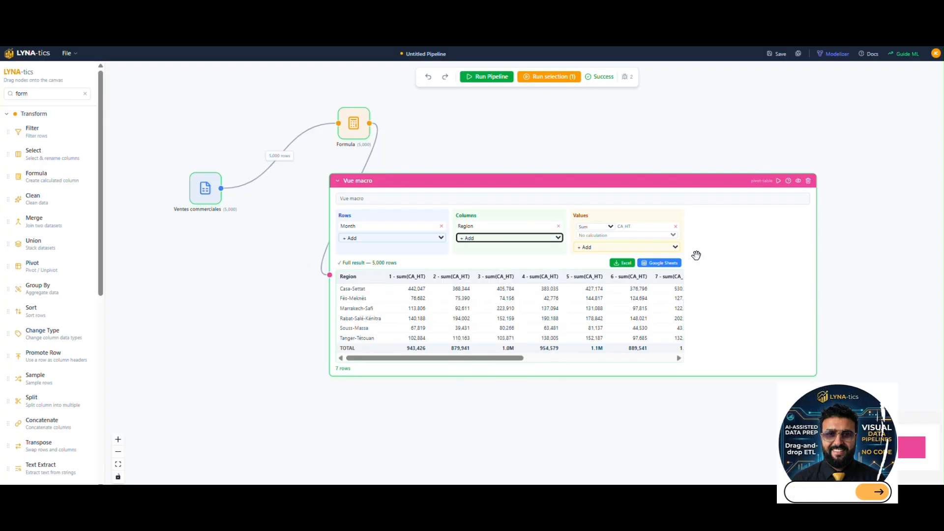
{"action": "left_click", "coordinate": [501, 77]}
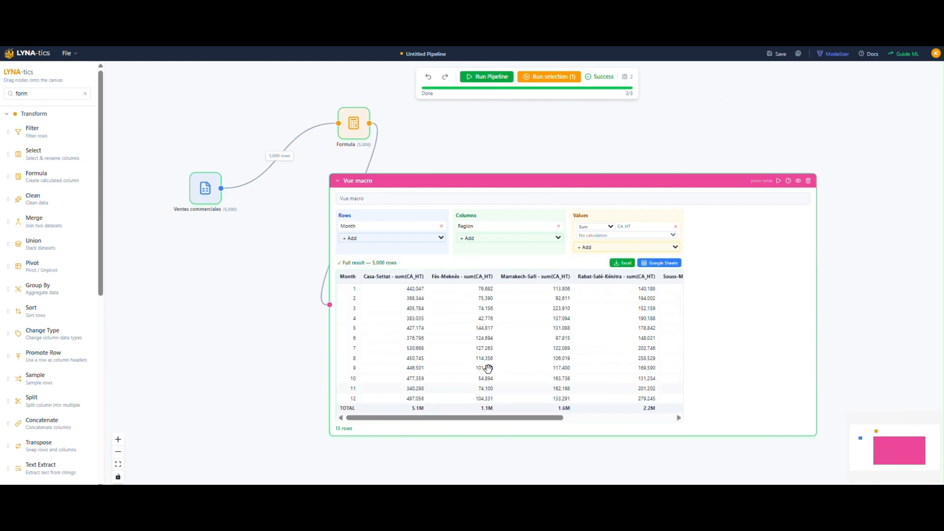
Examine the remaining region columns of the monthly CA_HT results in Vue macro
{"action": "left_click", "coordinate": [679, 418]}
{"action": "left_click_drag", "start_coordinate": [611, 417], "coordinate": [501, 419]}
{"action": "scroll", "coordinate": [380, 310], "scroll_direction": "down", "scroll_amount": 3}
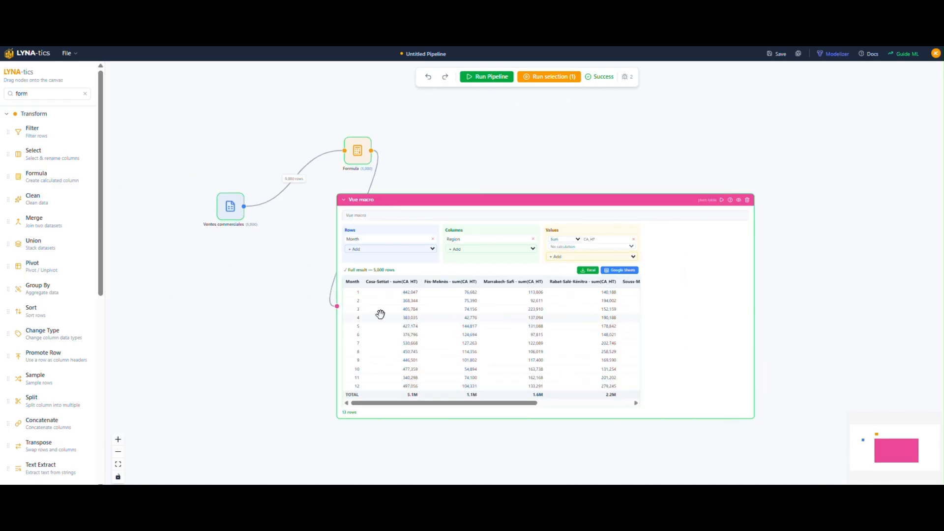
Place a second Pivot Table node below the collapsed Vue macro node and connect the Formula output to it
{"action": "left_click_drag", "start_coordinate": [483, 212], "coordinate": [526, 166]}
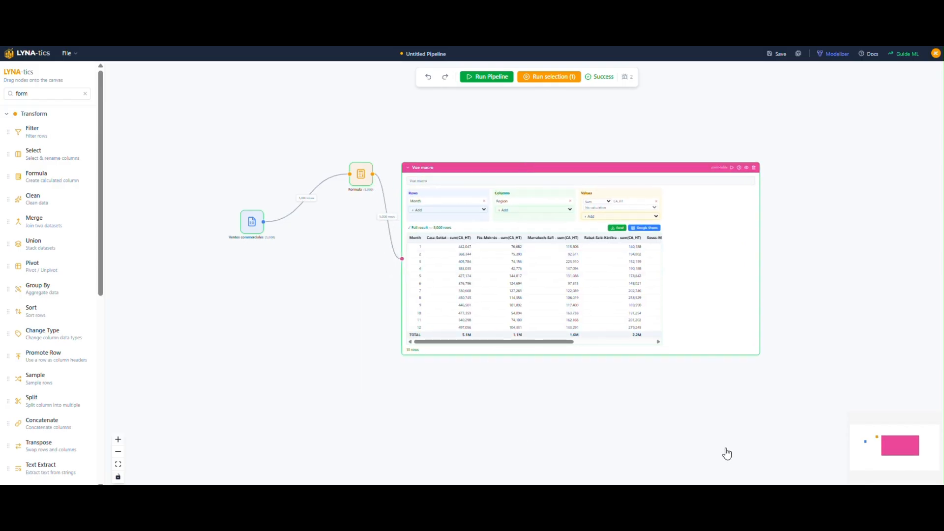
{"action": "scroll", "coordinate": [581, 309], "scroll_direction": "up", "scroll_amount": 3}
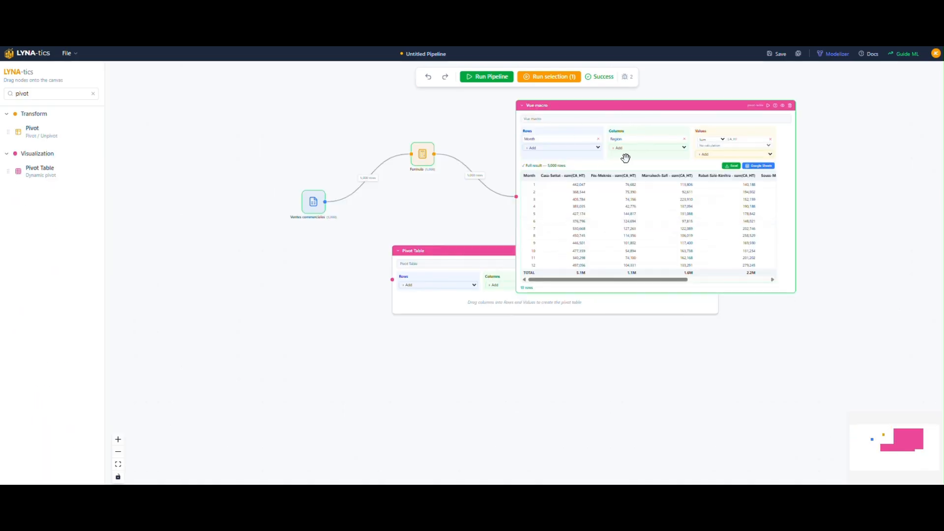
{"action": "left_click", "coordinate": [530, 110]}
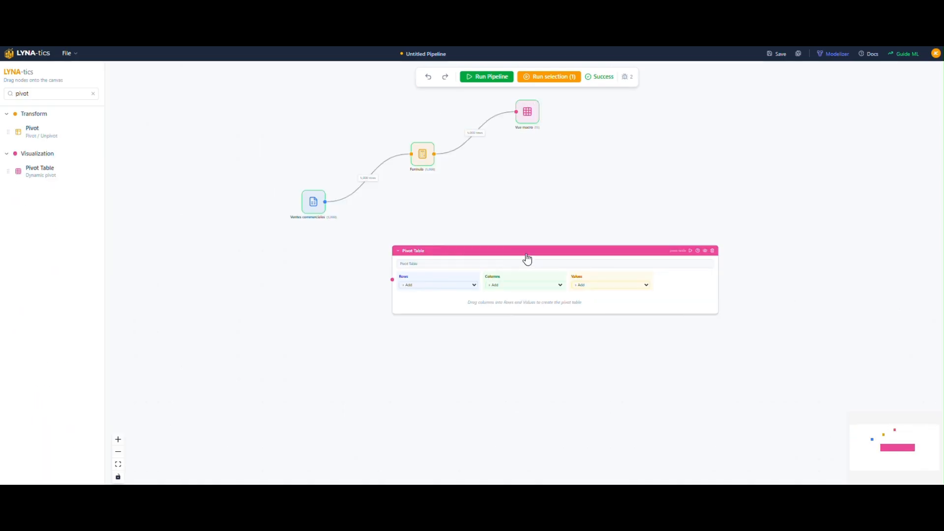
{"action": "left_click_drag", "start_coordinate": [526, 257], "coordinate": [563, 181]}
{"action": "left_click_drag", "start_coordinate": [434, 155], "coordinate": [472, 224]}
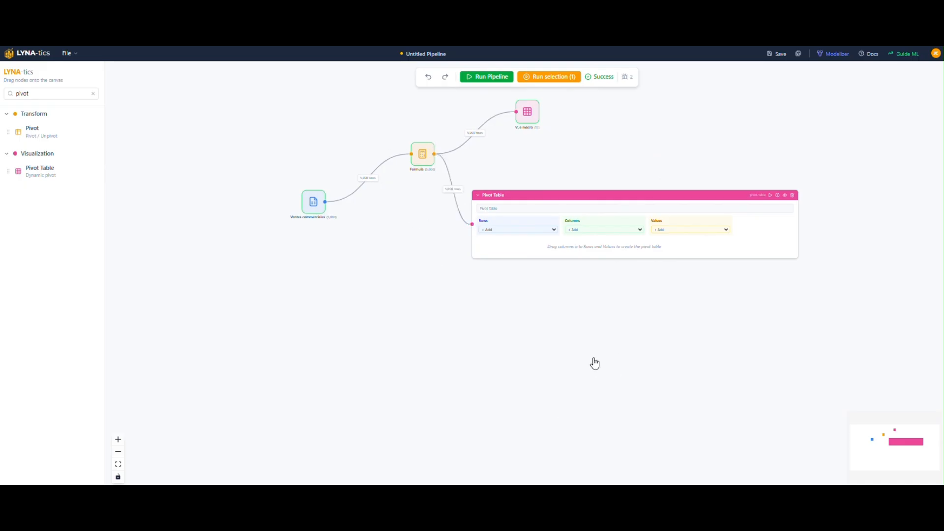
Rename the new Pivot Table node to Margin
{"action": "scroll", "coordinate": [613, 309], "scroll_direction": "up", "scroll_amount": 2}
{"action": "left_click_drag", "start_coordinate": [708, 141], "coordinate": [650, 231]}
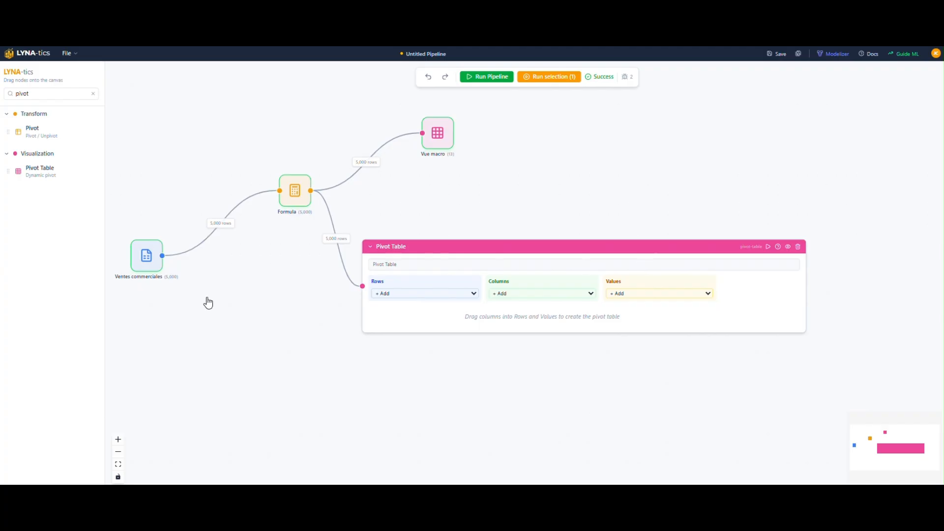
{"action": "double_click", "coordinate": [388, 247]}
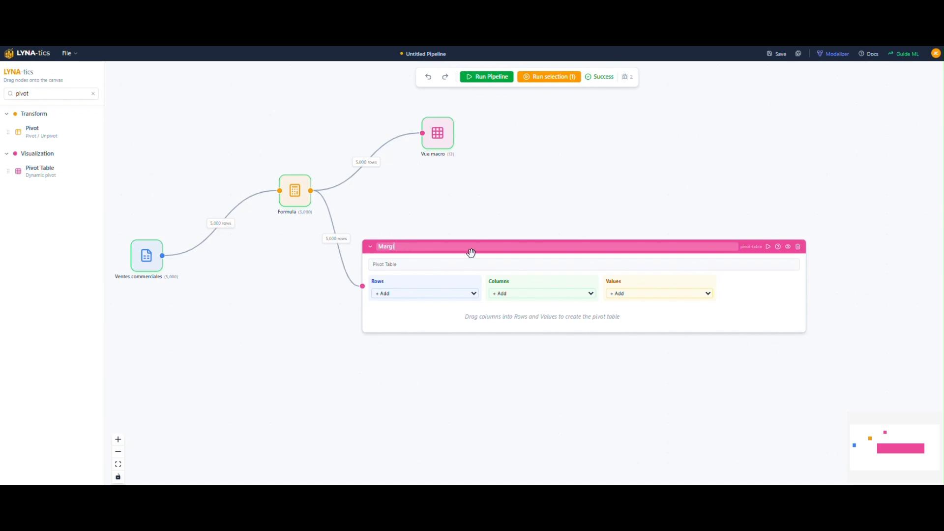
{"action": "type", "text": "Margin"}
{"action": "left_click", "coordinate": [487, 227]}
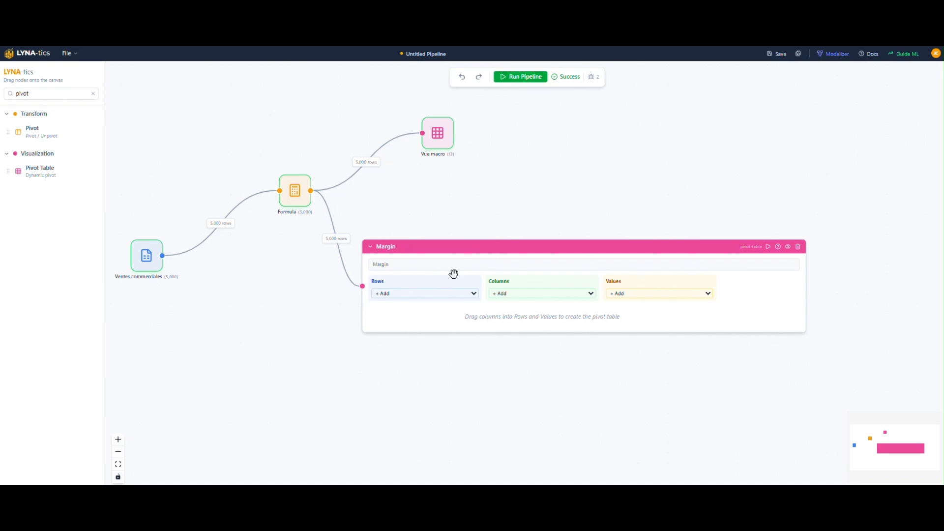
Set up the Margin pivot with Categorie as rows, Canal as columns and the sum of Marge as values
{"action": "left_click", "coordinate": [437, 295]}
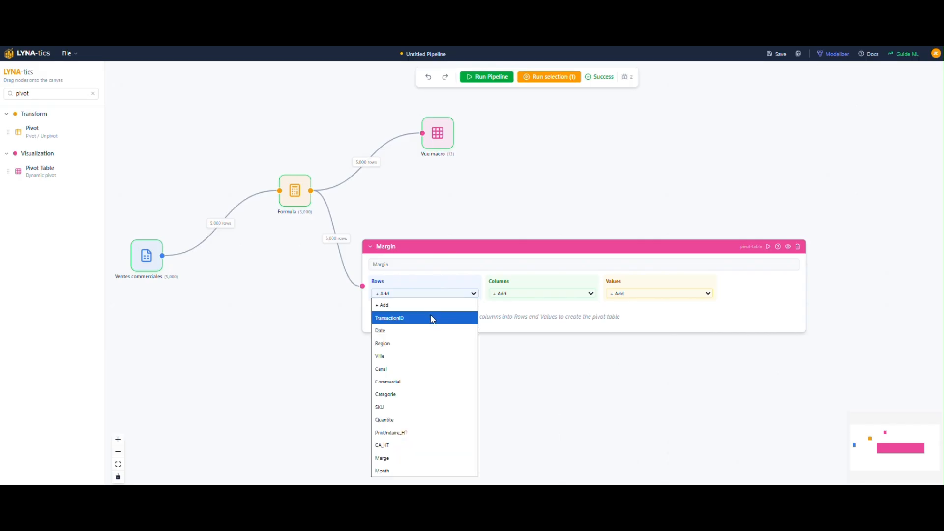
{"action": "left_click", "coordinate": [426, 394]}
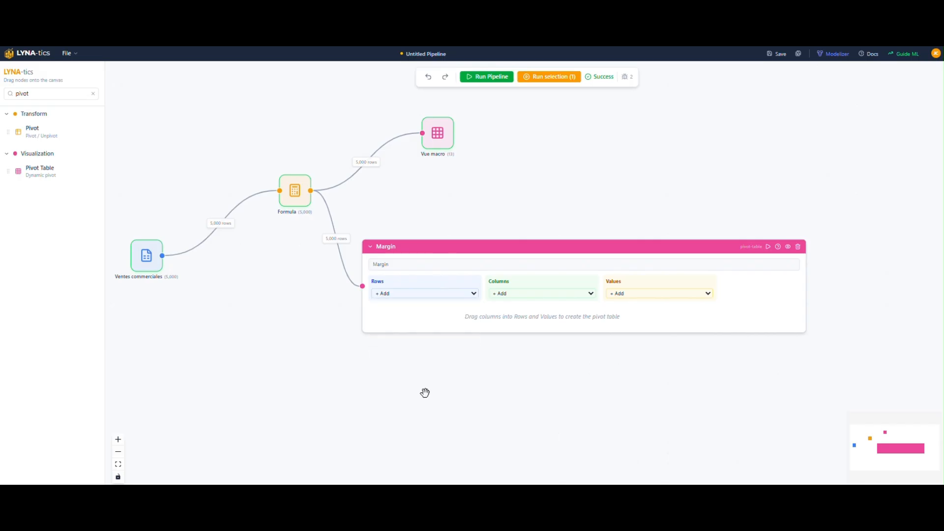
{"action": "left_click", "coordinate": [535, 293]}
{"action": "left_click", "coordinate": [509, 369]}
{"action": "left_click", "coordinate": [634, 295]}
{"action": "left_click", "coordinate": [641, 459]}
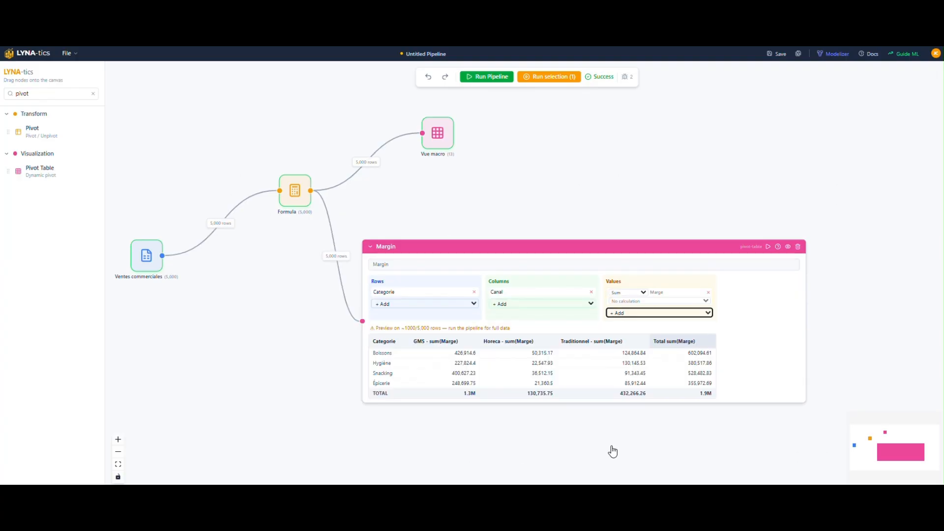
Add CA_HT as a second summed value in the Margin pivot and calculate Marge as % of another value field, sum(CA_HT)
{"action": "left_click_drag", "start_coordinate": [473, 248], "coordinate": [479, 206]}
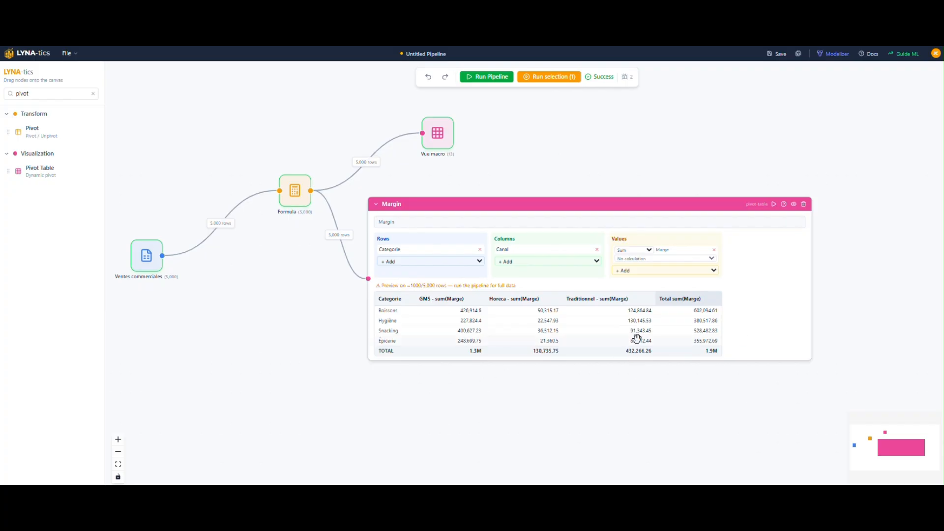
{"action": "left_click", "coordinate": [670, 269]}
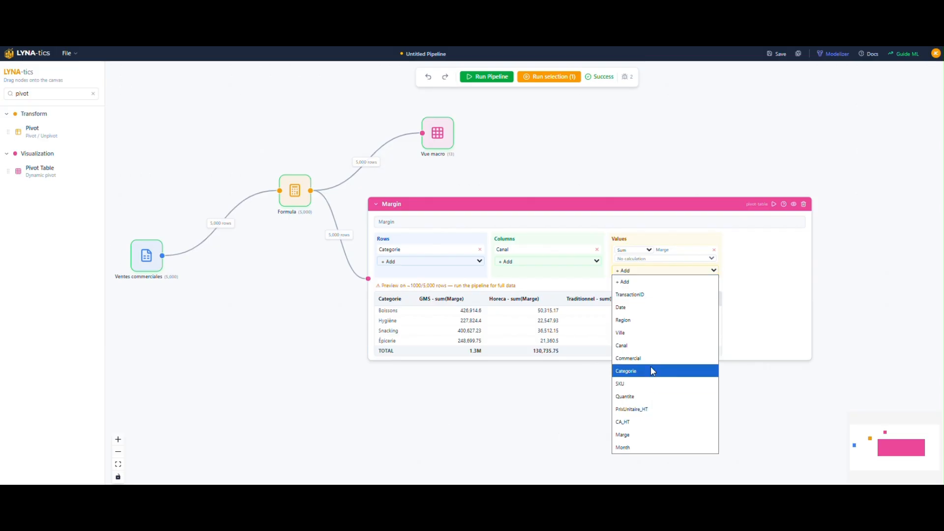
{"action": "left_click", "coordinate": [650, 421]}
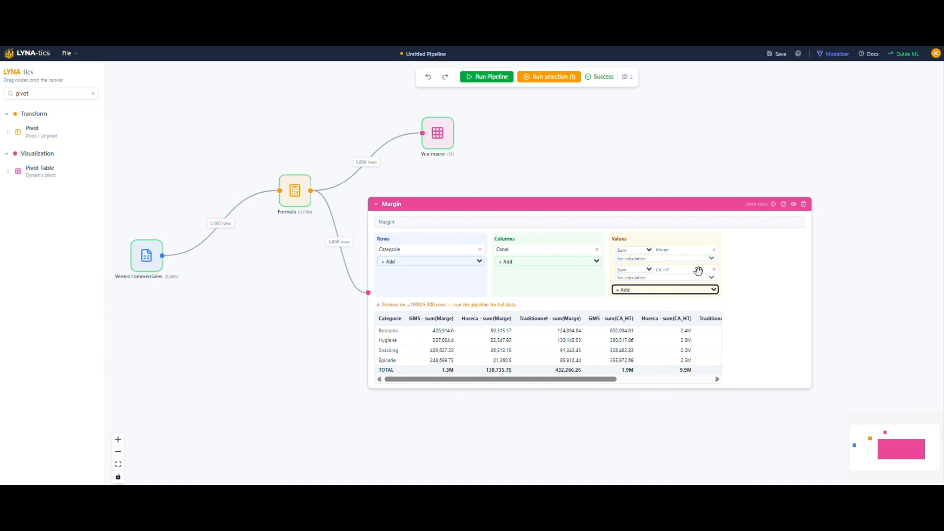
{"action": "left_click", "coordinate": [680, 261]}
{"action": "left_click", "coordinate": [681, 259]}
{"action": "left_click", "coordinate": [664, 330]}
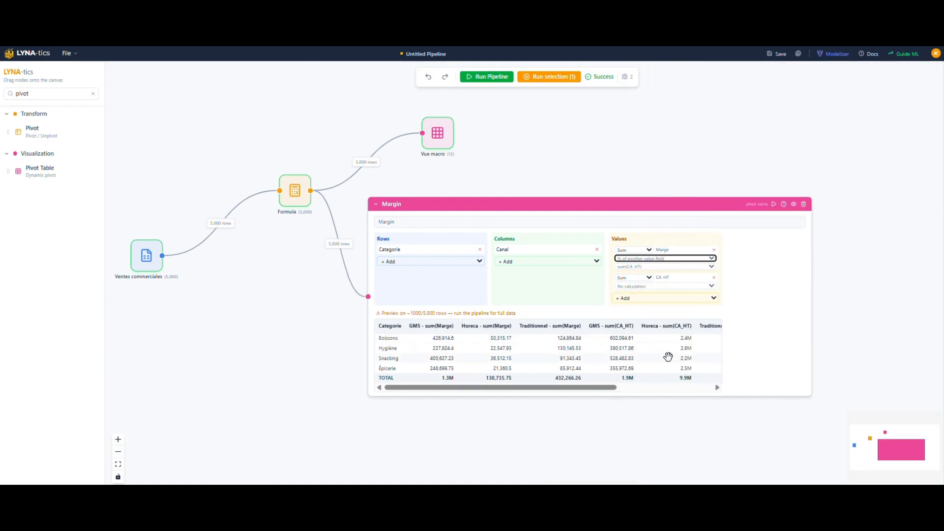
{"action": "left_click_drag", "start_coordinate": [617, 387], "coordinate": [511, 386]}
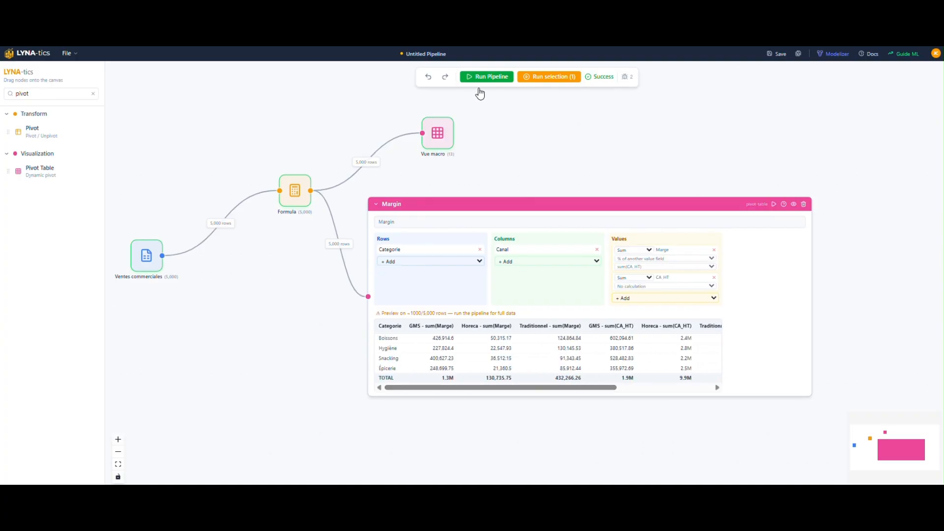
Run the pipeline and examine the margin rates per category and channel in the Margin pivot
{"action": "left_click", "coordinate": [492, 77]}
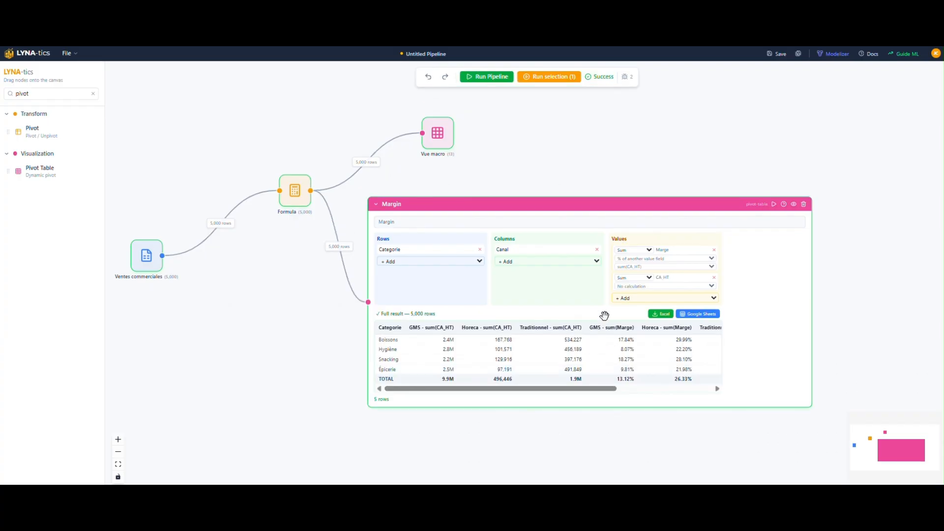
{"action": "left_click_drag", "start_coordinate": [509, 391], "coordinate": [568, 399]}
{"action": "scroll", "coordinate": [595, 401], "scroll_direction": "right", "scroll_amount": 1}
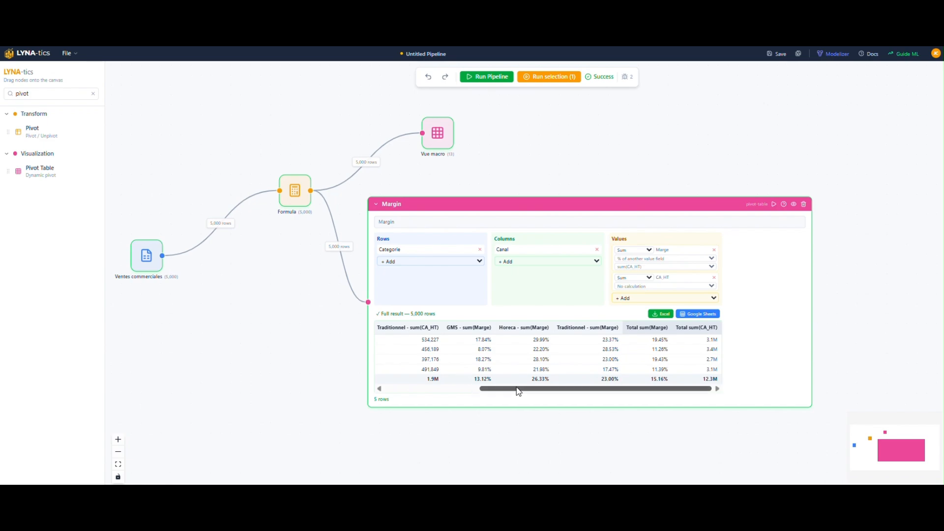
{"action": "left_click_drag", "start_coordinate": [518, 391], "coordinate": [544, 391]}
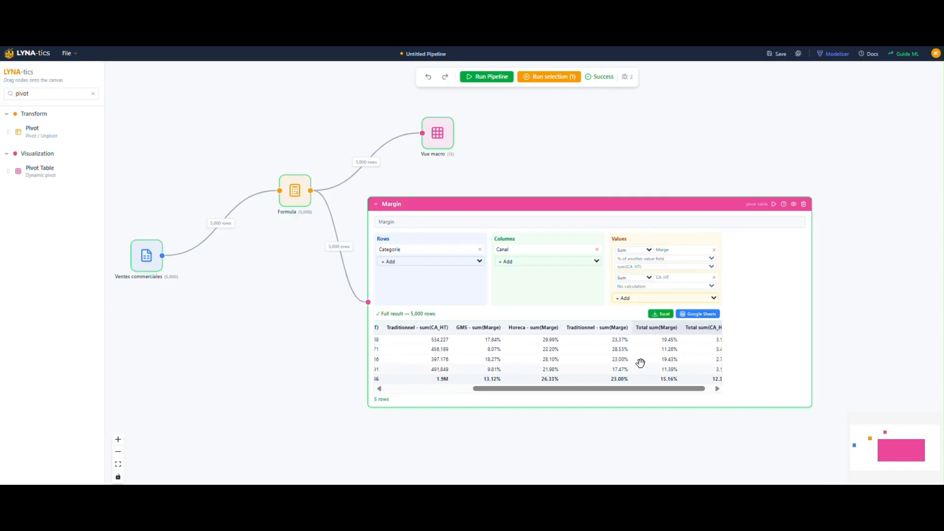
Place a third Pivot Table node in the lower part of the canvas and collapse the Margin node
{"action": "left_click_drag", "start_coordinate": [525, 204], "coordinate": [530, 179]}
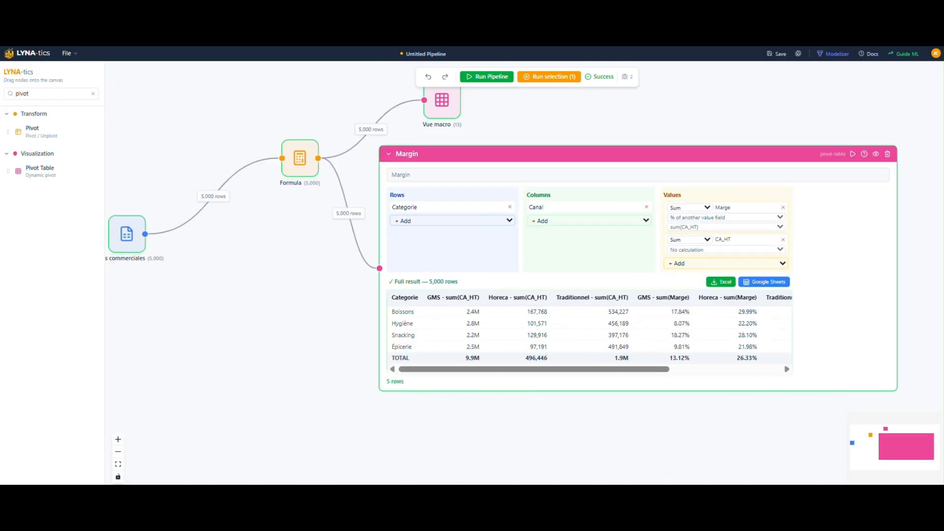
{"action": "left_click_drag", "start_coordinate": [44, 170], "coordinate": [261, 329]}
{"action": "right_click", "coordinate": [463, 163]}
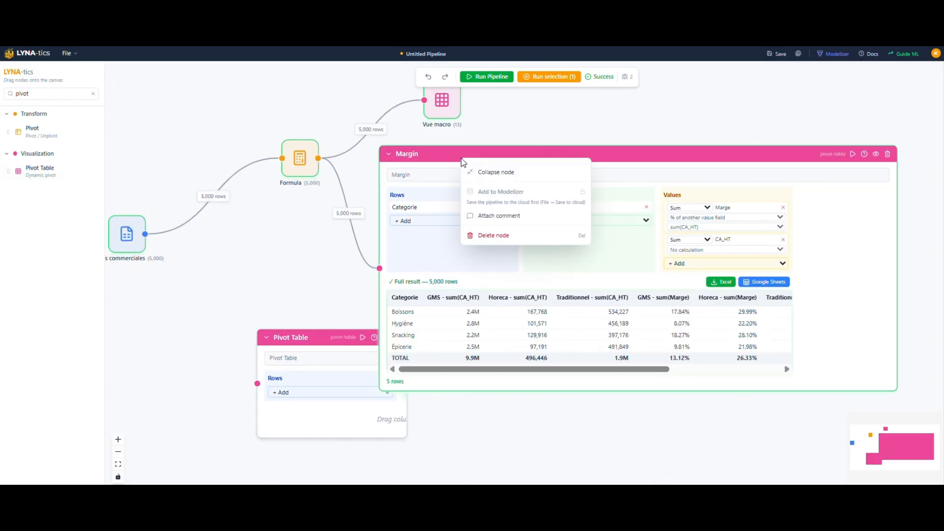
{"action": "left_click", "coordinate": [486, 181]}
Connect the Formula output to the new Pivot Table node and reposition that node below Margin
{"action": "left_click_drag", "start_coordinate": [316, 155], "coordinate": [364, 317]}
{"action": "left_click_drag", "start_coordinate": [424, 273], "coordinate": [476, 245]}
{"action": "left_click", "coordinate": [437, 239]}
{"action": "double_click", "coordinate": [439, 241]}
{"action": "left_click", "coordinate": [457, 264]}
{"action": "left_click", "coordinate": [395, 299]}
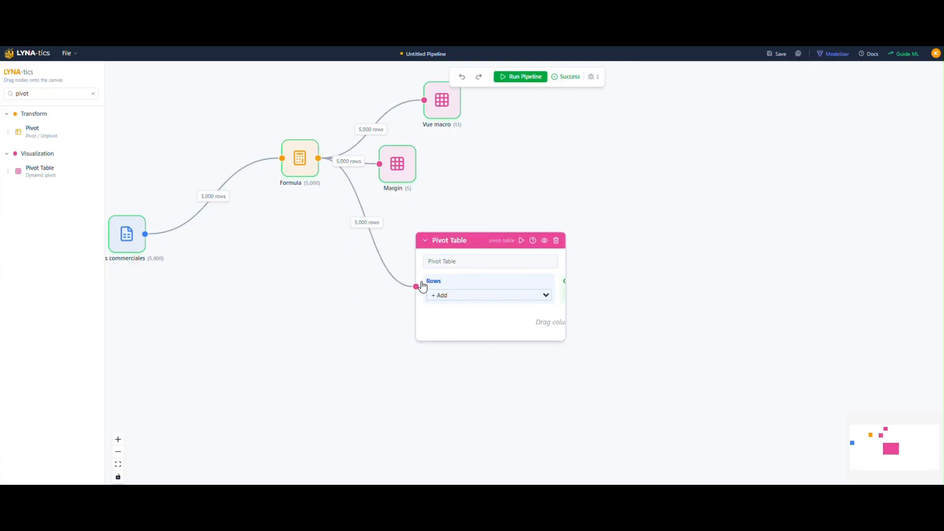
Rename the new Pivot Table node to "par commercial" and widen it so all its field areas are visible
{"action": "left_click_drag", "start_coordinate": [467, 260], "coordinate": [426, 261]}
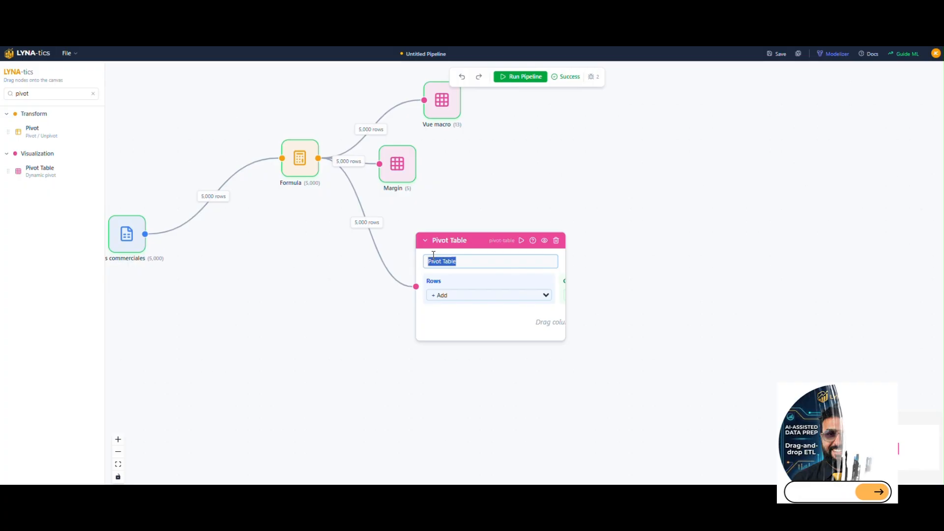
{"action": "type", "text": "par commercial"}
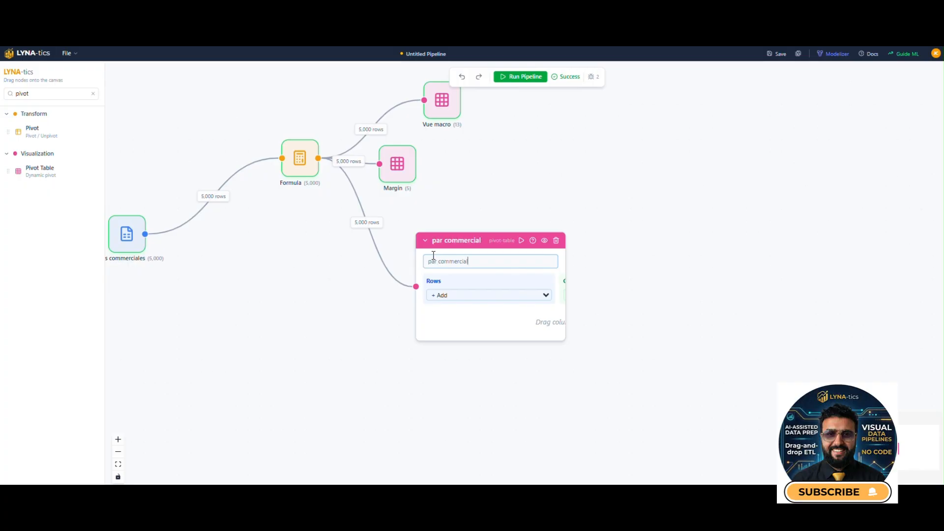
{"action": "left_click_drag", "start_coordinate": [566, 265], "coordinate": [920, 267]}
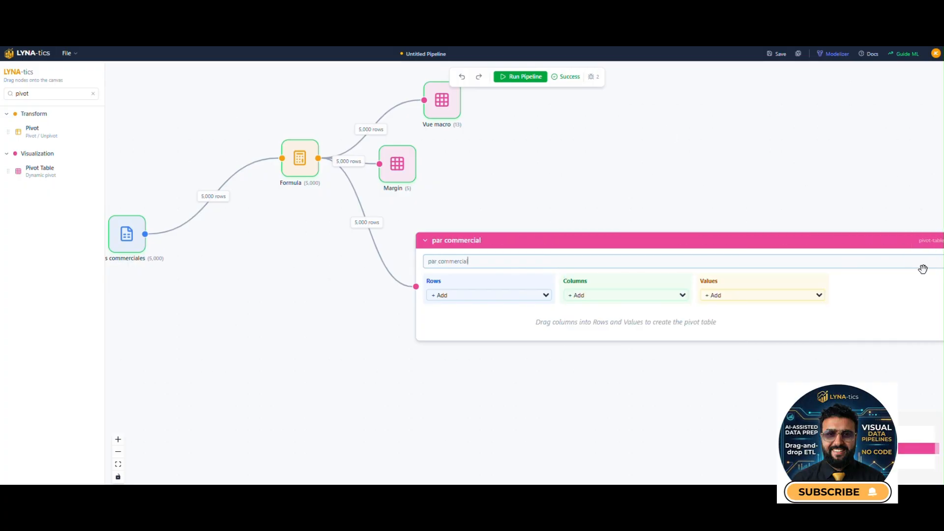
Set up the par commercial pivot with Commercial as rows, Categorie as columns and the sum of Quantite as values
{"action": "left_click", "coordinate": [521, 296]}
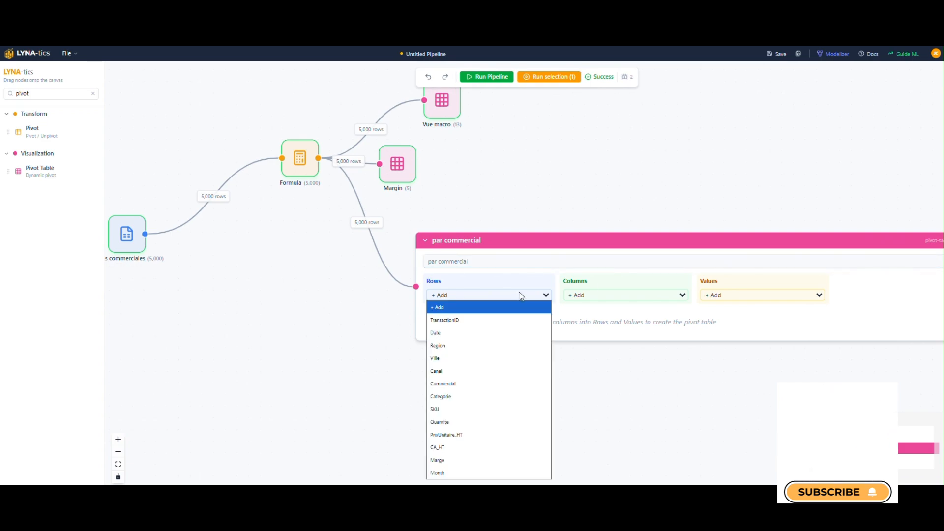
{"action": "left_click", "coordinate": [496, 383]}
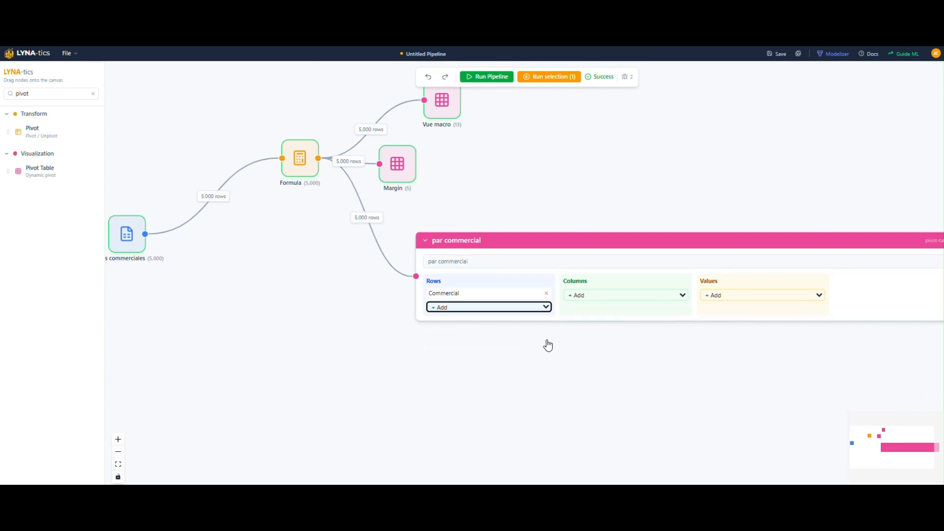
{"action": "left_click", "coordinate": [626, 296]}
{"action": "left_click", "coordinate": [587, 396]}
{"action": "left_click", "coordinate": [729, 296]}
{"action": "left_click", "coordinate": [739, 422]}
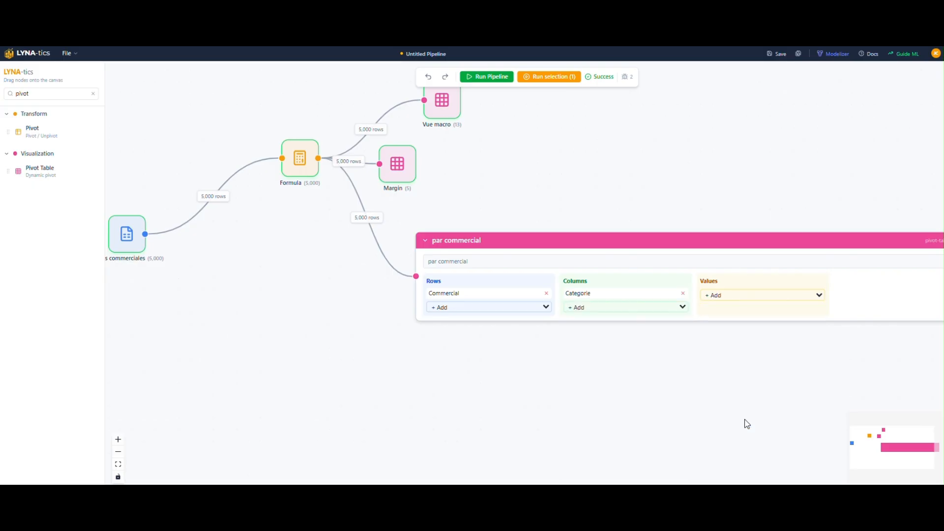
Move and narrow the par commercial node, and set its Quantite calculation to % of column total
{"action": "left_click_drag", "start_coordinate": [701, 241], "coordinate": [520, 182]}
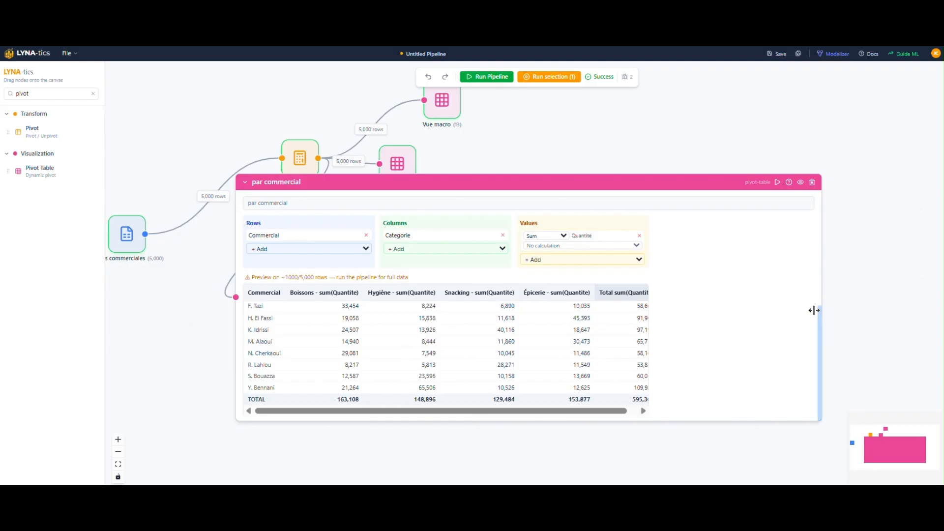
{"action": "left_click_drag", "start_coordinate": [819, 309], "coordinate": [697, 315]}
{"action": "left_click", "coordinate": [551, 247]}
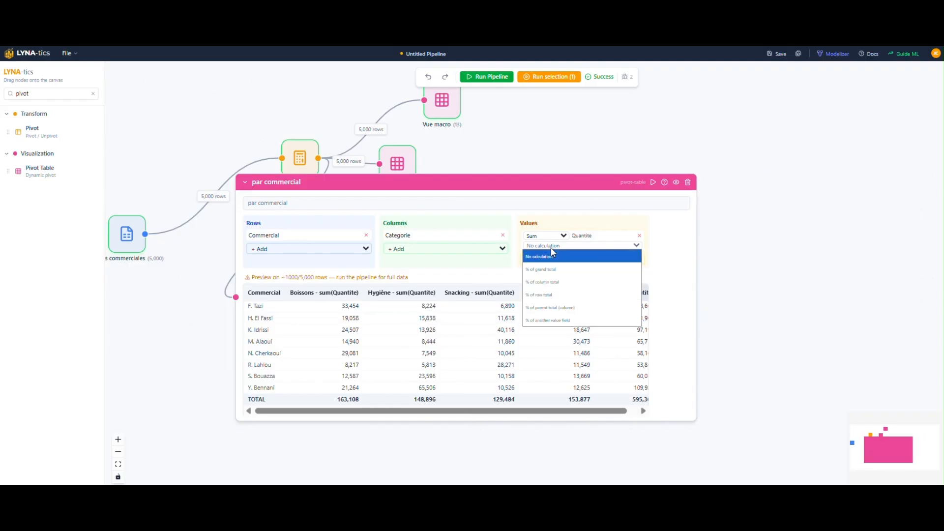
{"action": "left_click", "coordinate": [554, 286]}
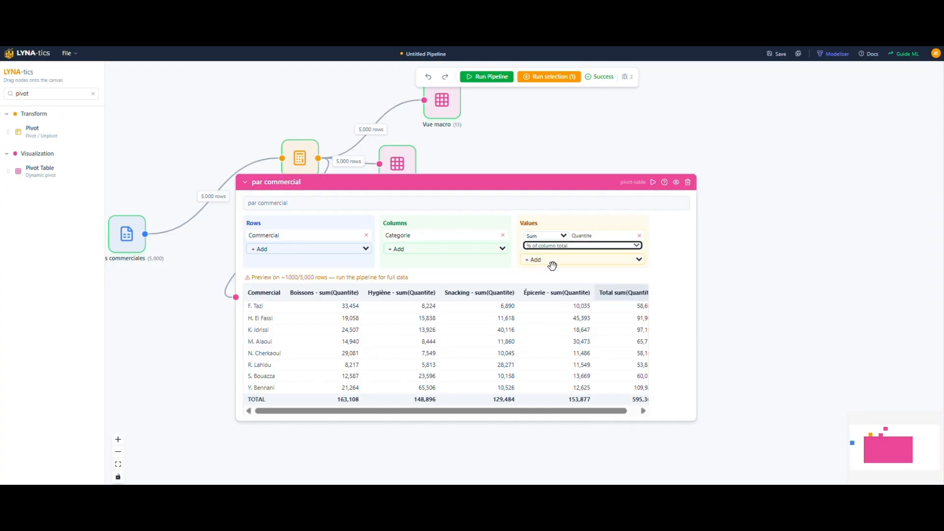
{"action": "left_click_drag", "start_coordinate": [569, 410], "coordinate": [581, 411]}
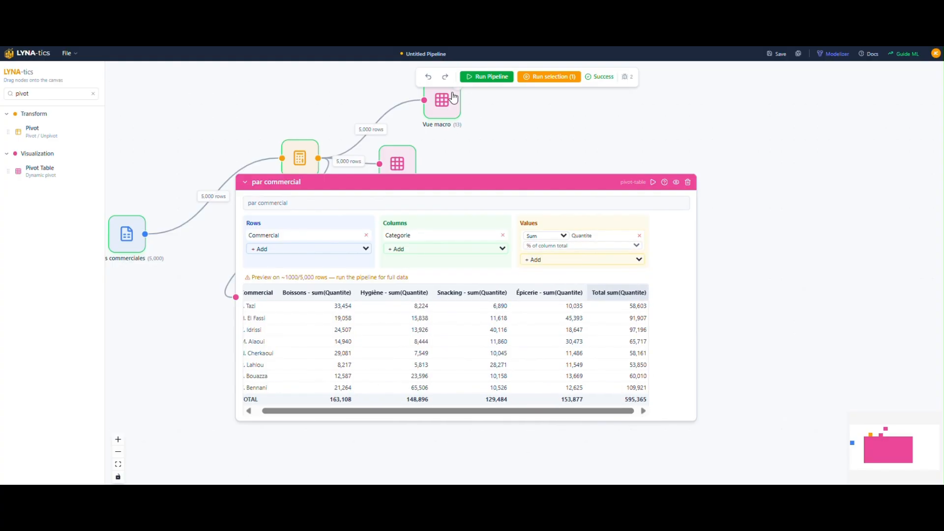
Run the pipeline and examine each salesperson's share of quantity per category and overall
{"action": "left_click", "coordinate": [474, 78]}
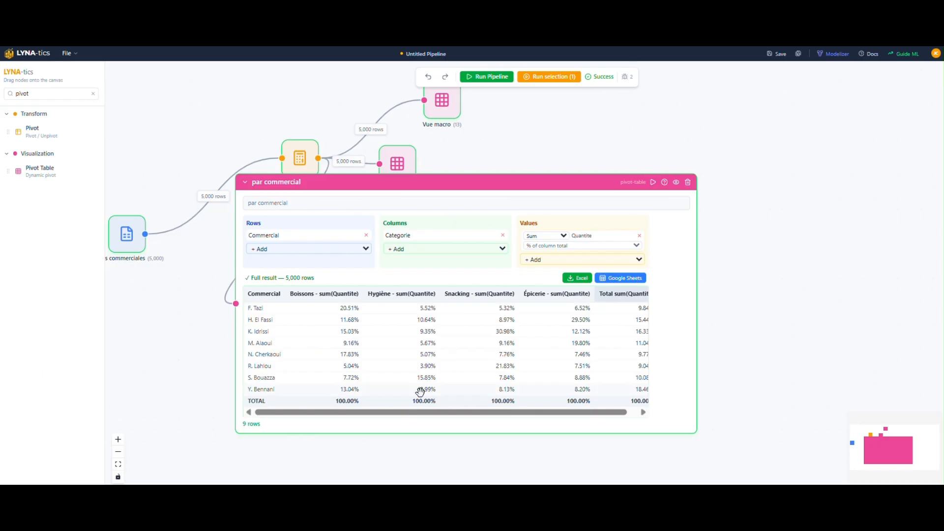
{"action": "left_click_drag", "start_coordinate": [511, 417], "coordinate": [616, 423]}
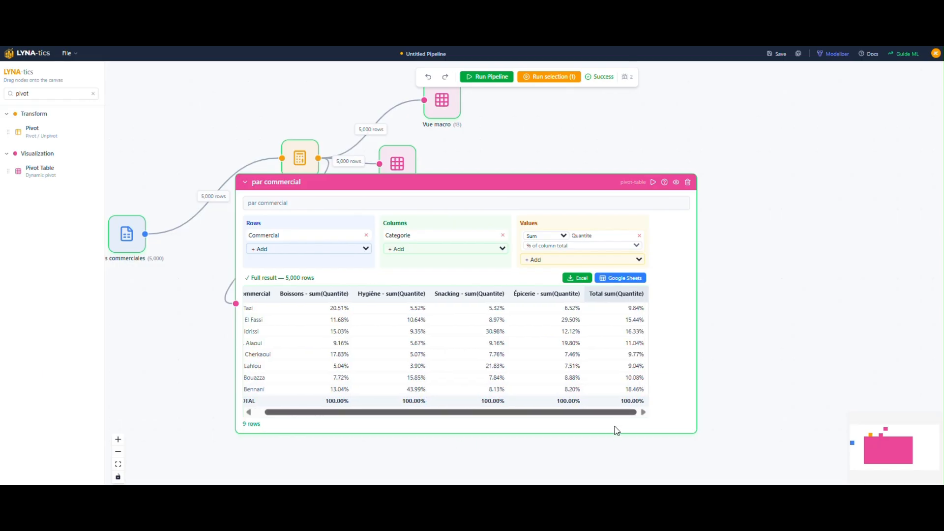
{"action": "left_click_drag", "start_coordinate": [616, 430], "coordinate": [657, 416]}
{"action": "left_click_drag", "start_coordinate": [494, 412], "coordinate": [545, 423]}
{"action": "mouse_move", "coordinate": [544, 422]}
{"action": "left_mouse_down"}
{"action": "mouse_move", "coordinate": [443, 423]}
{"action": "mouse_move", "coordinate": [551, 417]}
{"action": "left_mouse_up"}
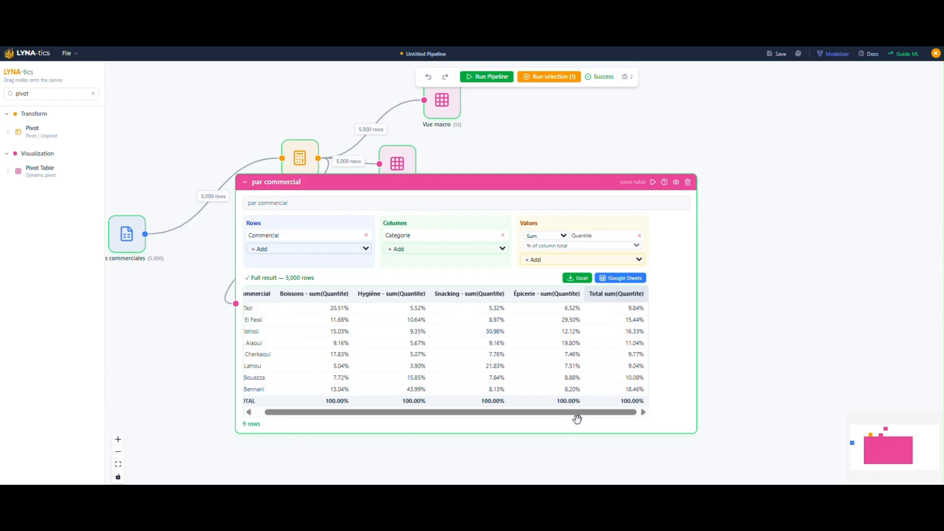
{"action": "left_click_drag", "start_coordinate": [581, 416], "coordinate": [571, 415]}
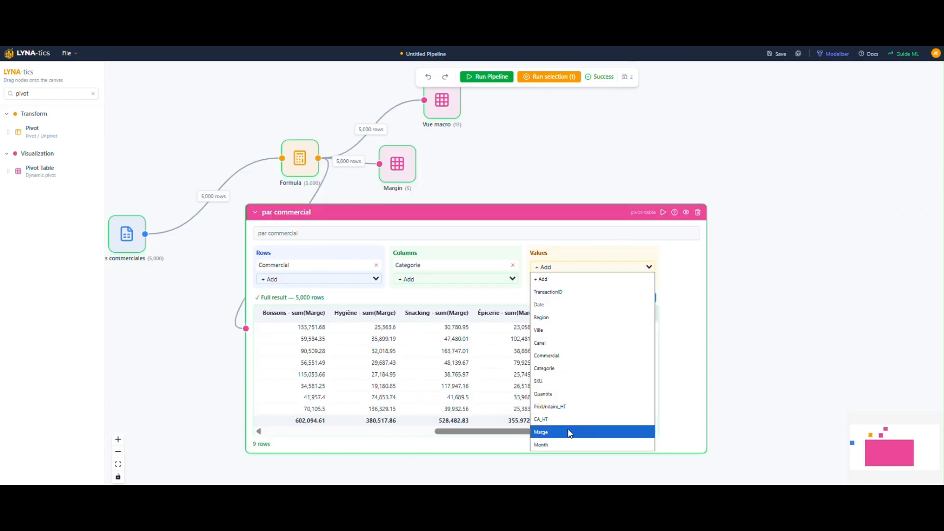
Add the sum of Marge to the par commercial pivot as % of column total and examine the margin shares per category
{"action": "left_click", "coordinate": [566, 432]}
{"action": "left_click", "coordinate": [573, 442]}
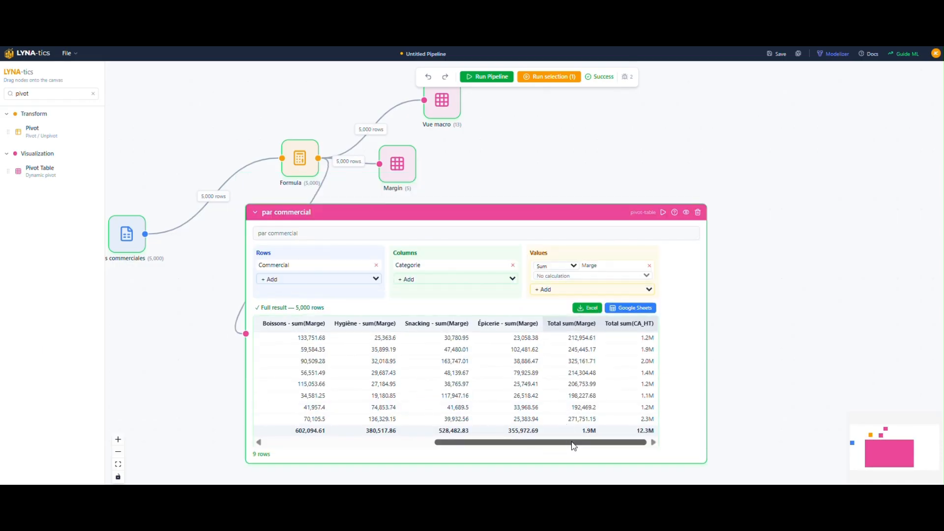
{"action": "left_click", "coordinate": [584, 276]}
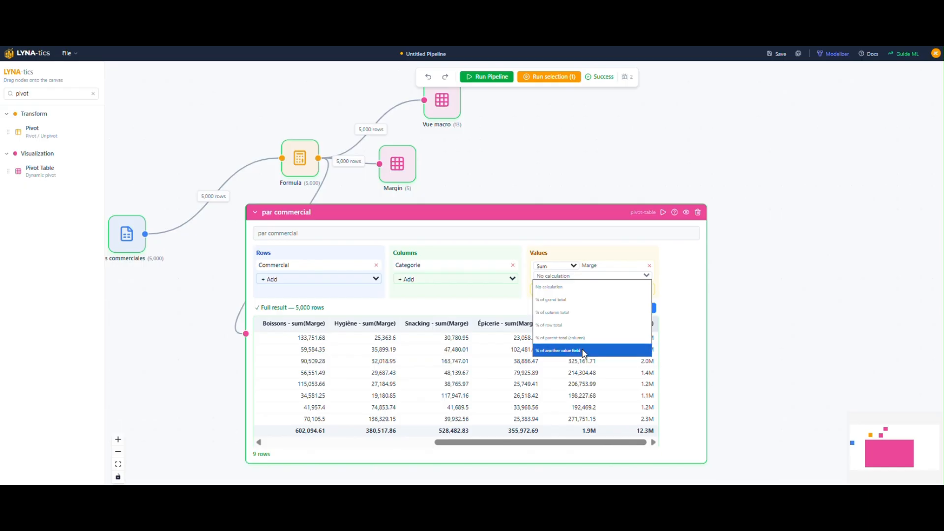
{"action": "left_click", "coordinate": [585, 310]}
{"action": "left_click_drag", "start_coordinate": [565, 443], "coordinate": [529, 443]}
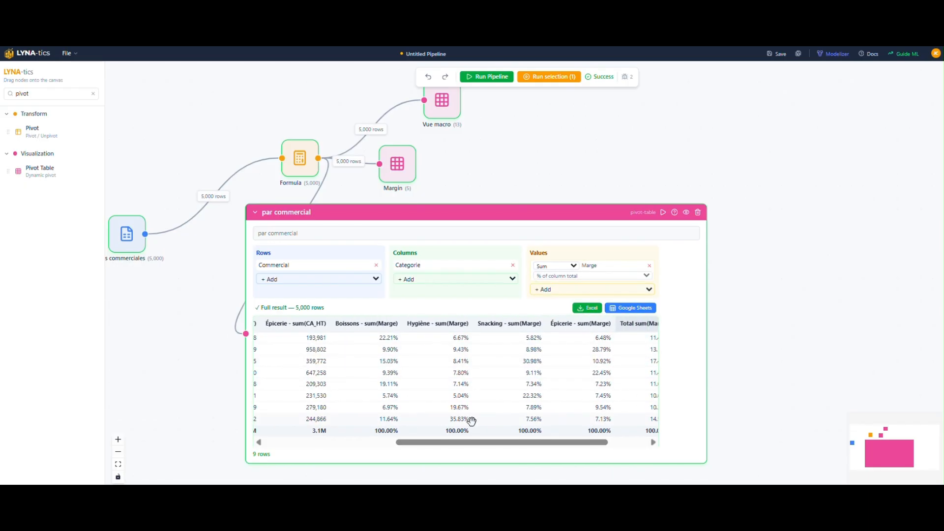
{"action": "left_click_drag", "start_coordinate": [466, 443], "coordinate": [523, 444]}
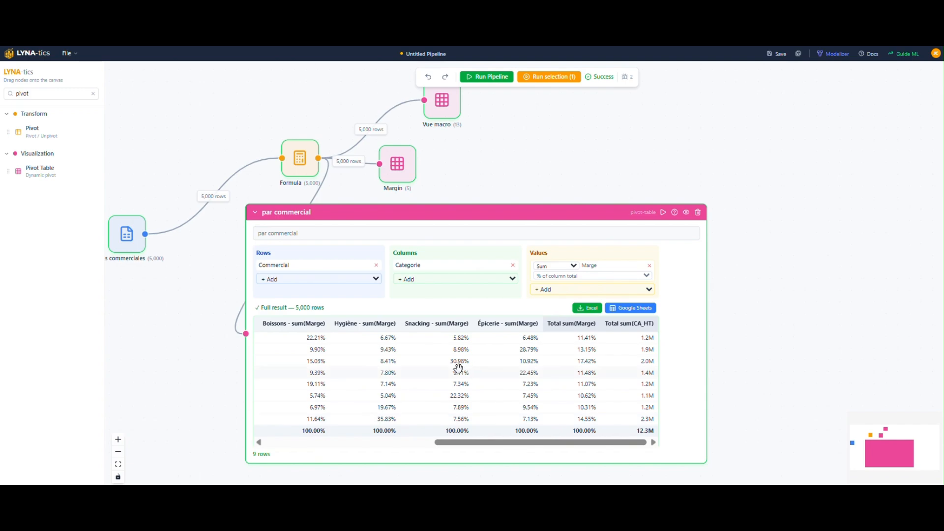
Add the sum of CA_HT to the par commercial pivot and calculate Marge as % of another value field, based on sum(CA_HT)
{"action": "left_click_drag", "start_coordinate": [495, 443], "coordinate": [476, 454]}
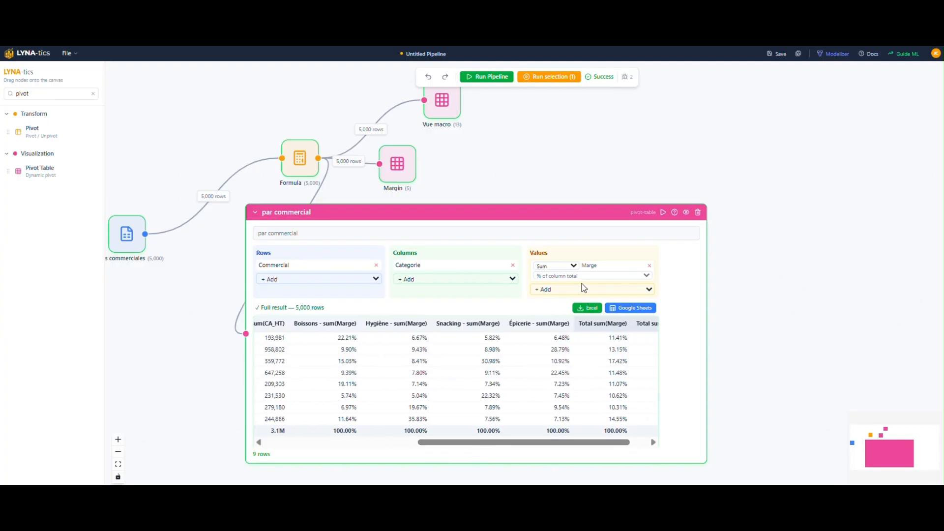
{"action": "left_click", "coordinate": [615, 275]}
{"action": "left_click", "coordinate": [609, 288]}
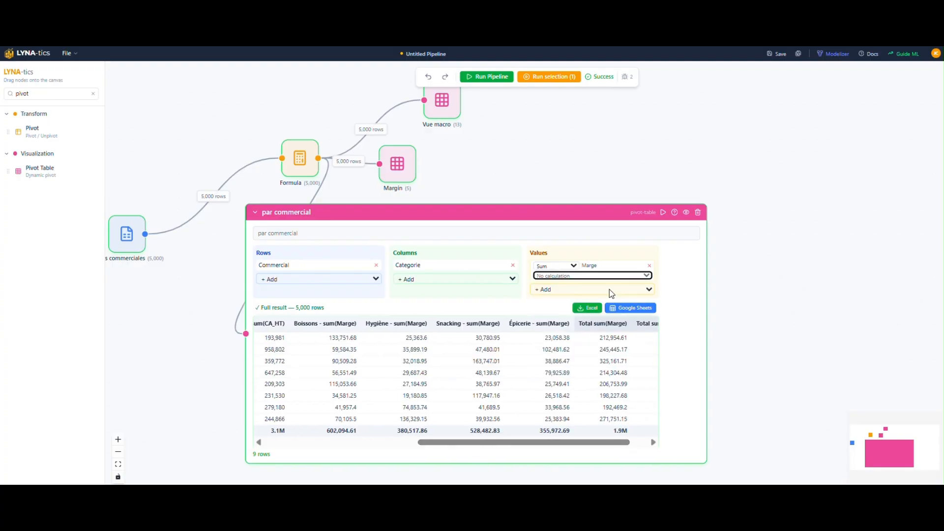
{"action": "left_click", "coordinate": [589, 289]}
{"action": "left_click", "coordinate": [572, 441]}
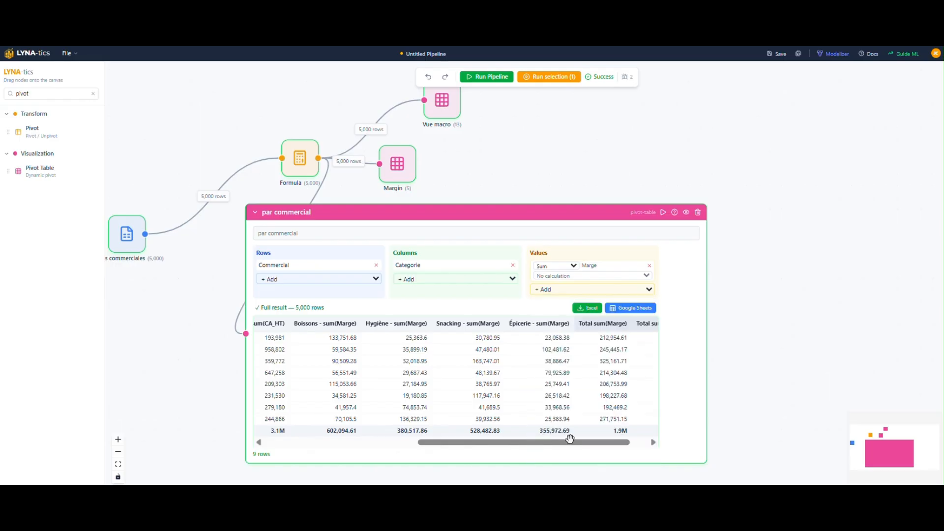
{"action": "left_click", "coordinate": [614, 275]}
{"action": "left_click", "coordinate": [591, 349]}
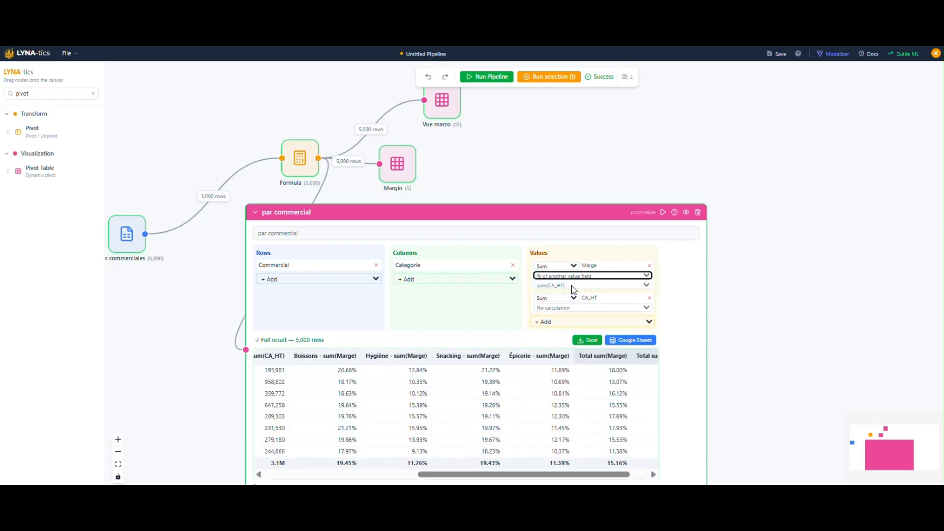
Run the selected par commercial node and examine the margin rates per salesperson, category and overall
{"action": "left_click_drag", "start_coordinate": [543, 476], "coordinate": [594, 475]}
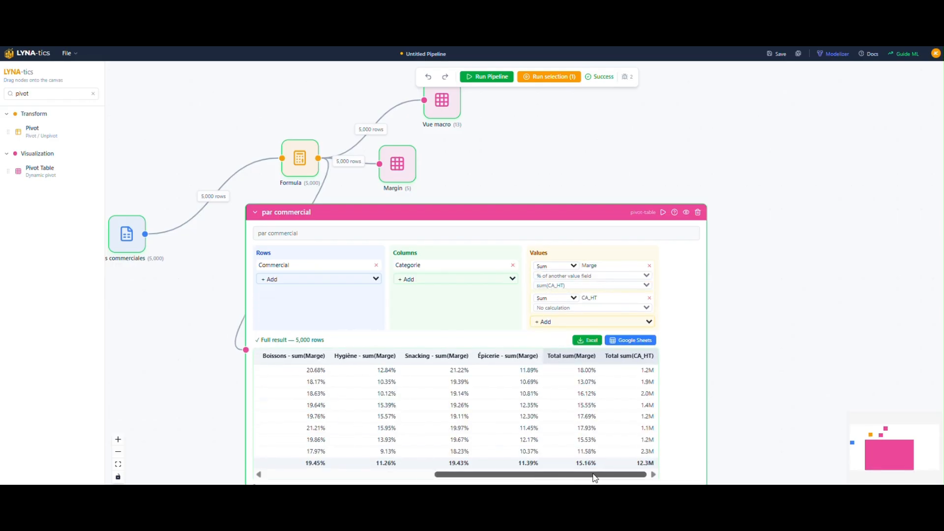
{"action": "left_click", "coordinate": [534, 77]}
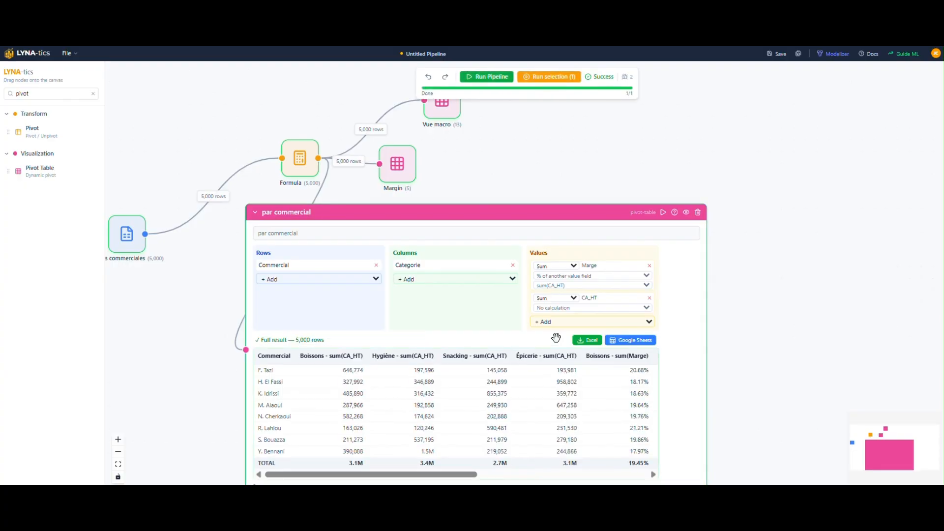
{"action": "left_click_drag", "start_coordinate": [756, 370], "coordinate": [727, 259]}
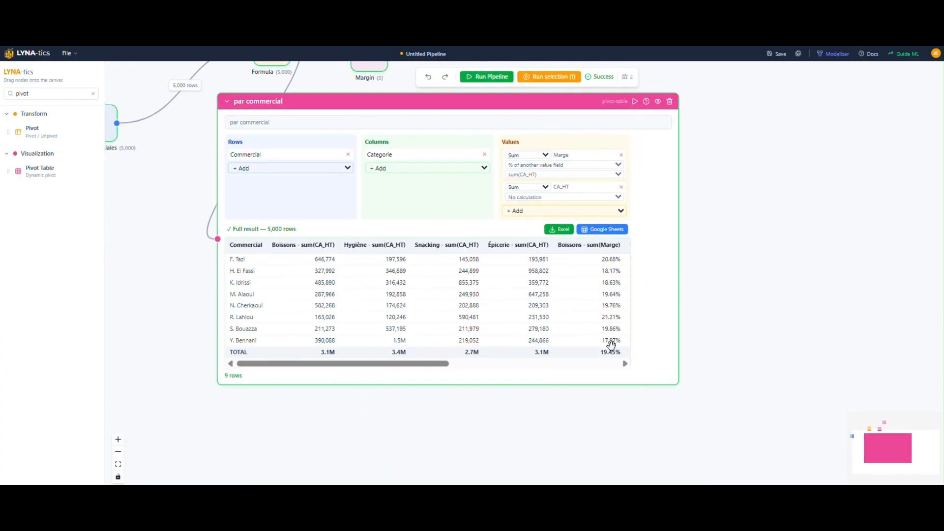
{"action": "left_click_drag", "start_coordinate": [462, 372], "coordinate": [633, 364]}
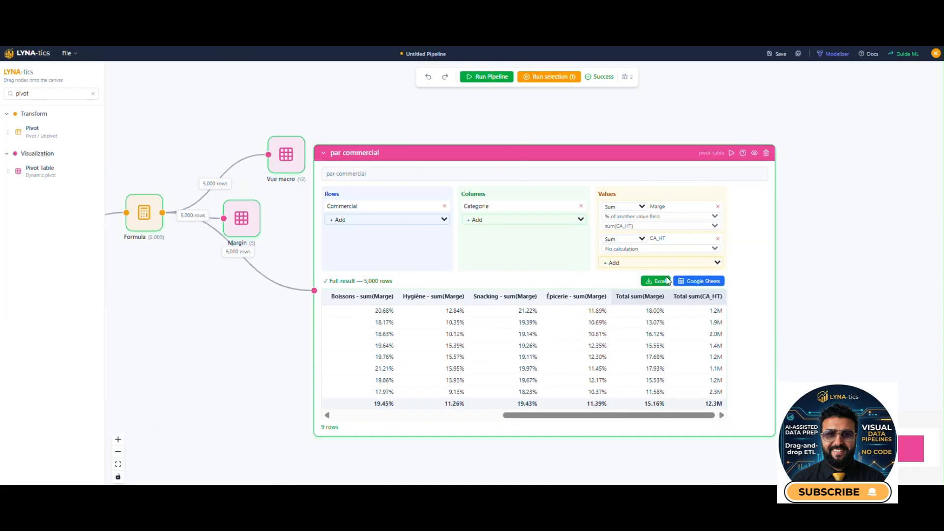
Export the par commercial pivot result to Excel, then open the exported workbook and look over its salesperson rows
{"action": "left_click", "coordinate": [659, 281]}
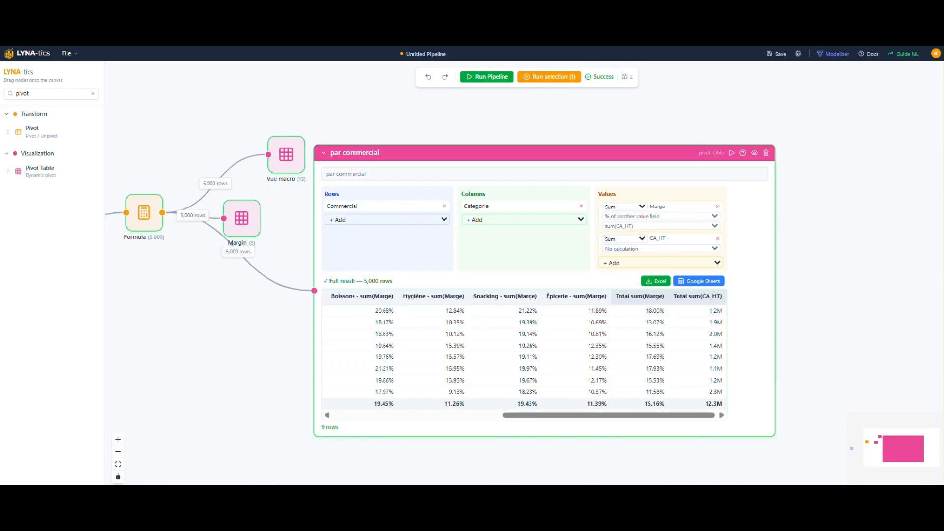
{"action": "left_click_drag", "start_coordinate": [783, 157], "coordinate": [518, 141]}
{"action": "left_click", "coordinate": [707, 138]}
{"action": "left_click", "coordinate": [34, 155]}
{"action": "left_click_drag", "start_coordinate": [24, 94], "coordinate": [6, 167]}
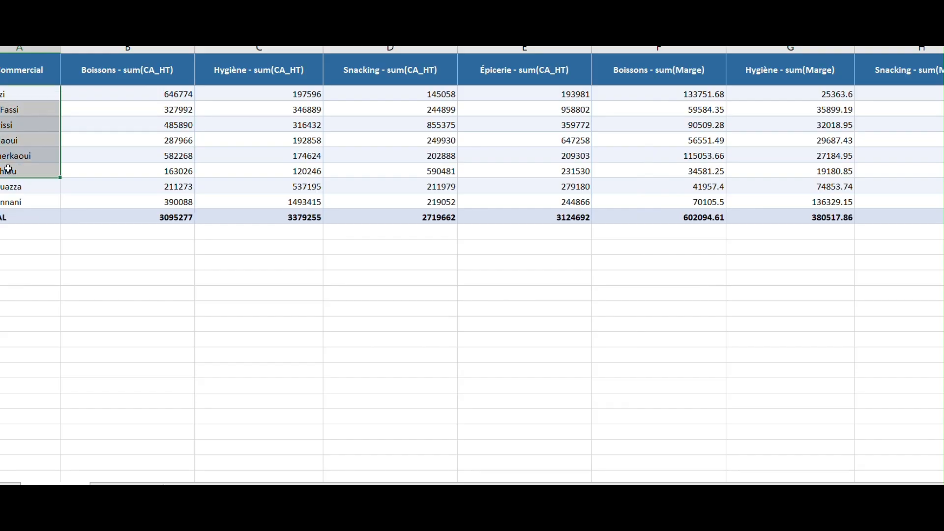
{"action": "left_click", "coordinate": [127, 142]}
{"action": "left_click", "coordinate": [358, 120]}
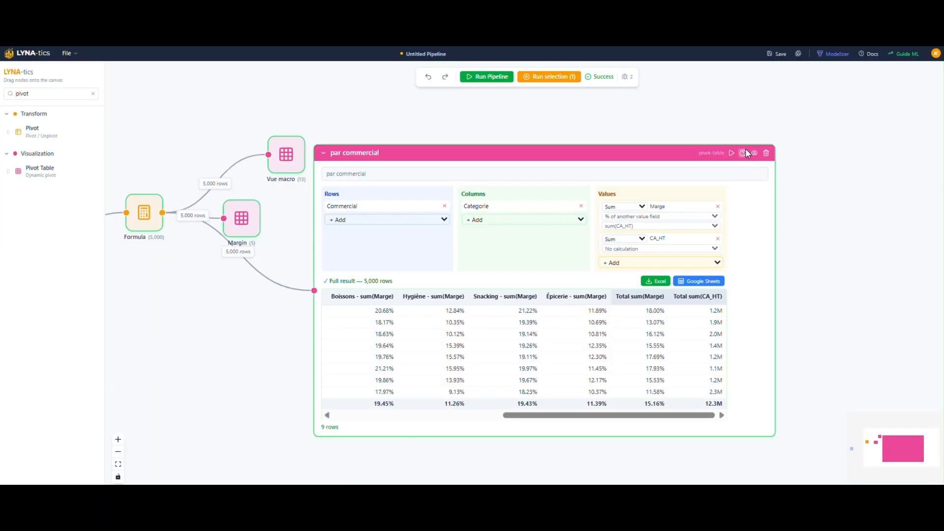
Open the Pivot Table node's full documentation and copy the service account email for Google Sheets sharing
{"action": "left_click", "coordinate": [742, 153]}
{"action": "left_click", "coordinate": [359, 278]}
{"action": "left_click", "coordinate": [538, 358]}
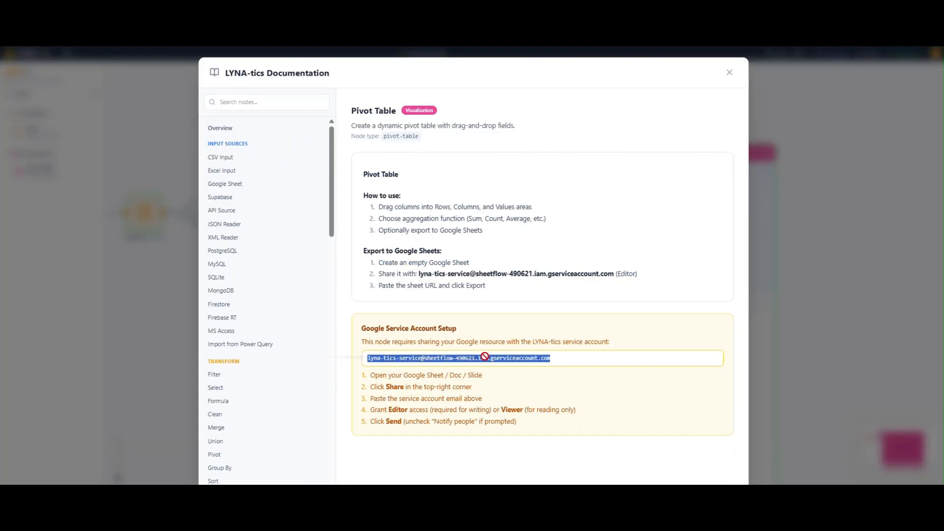
{"action": "right_click", "coordinate": [511, 363]}
{"action": "left_click", "coordinate": [562, 206]}
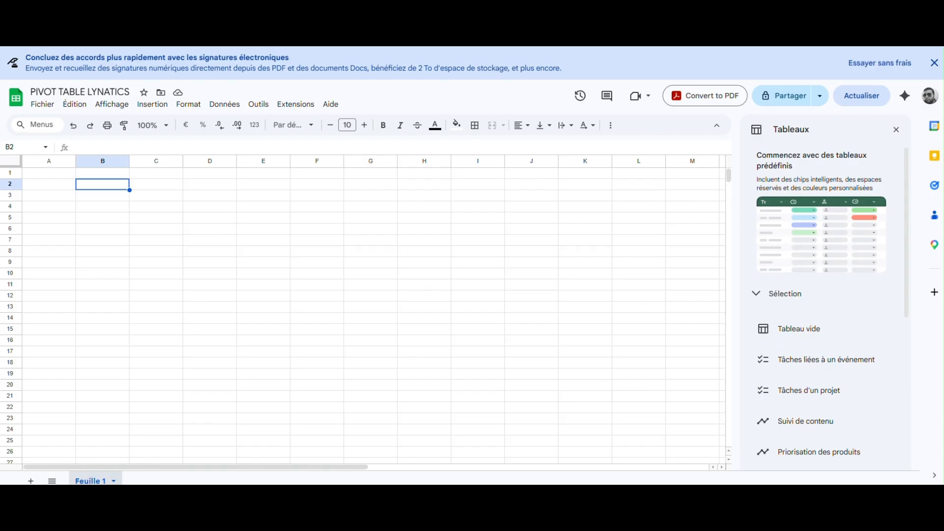
Share the PIVOT TABLE LYNATICS spreadsheet in Google Sheets with the copied service account email as editor
{"action": "left_click", "coordinate": [787, 97]}
{"action": "left_click", "coordinate": [460, 209]}
{"action": "key", "text": "ctrl+v"}
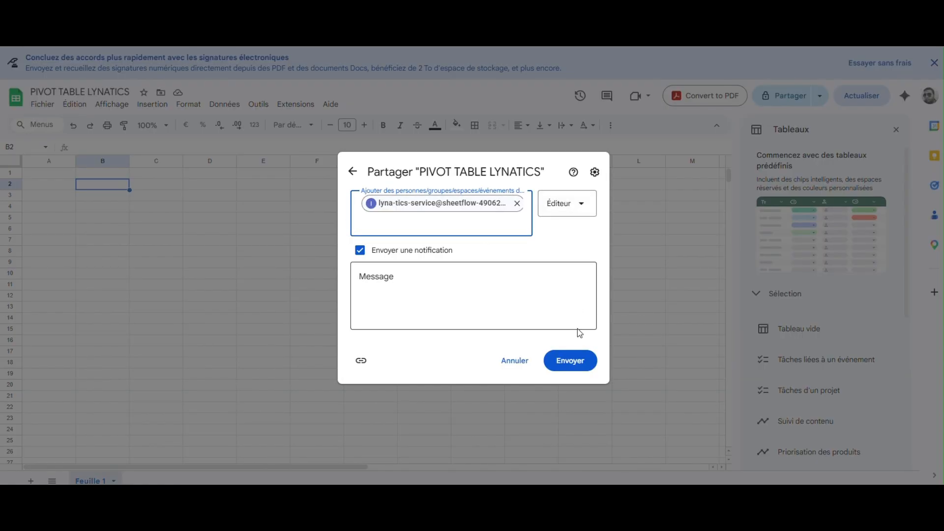
{"action": "left_click", "coordinate": [570, 362]}
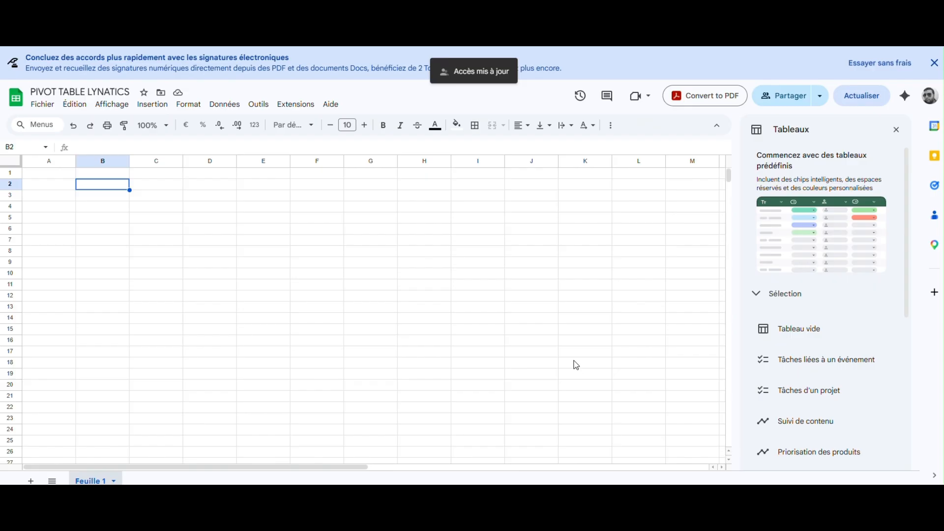
Back in LYNA-tics, close the documentation and export the par commercial pivot to the spreadsheet's URL with tab name PERF COMMERCIAUX
{"action": "left_click", "coordinate": [254, 40]}
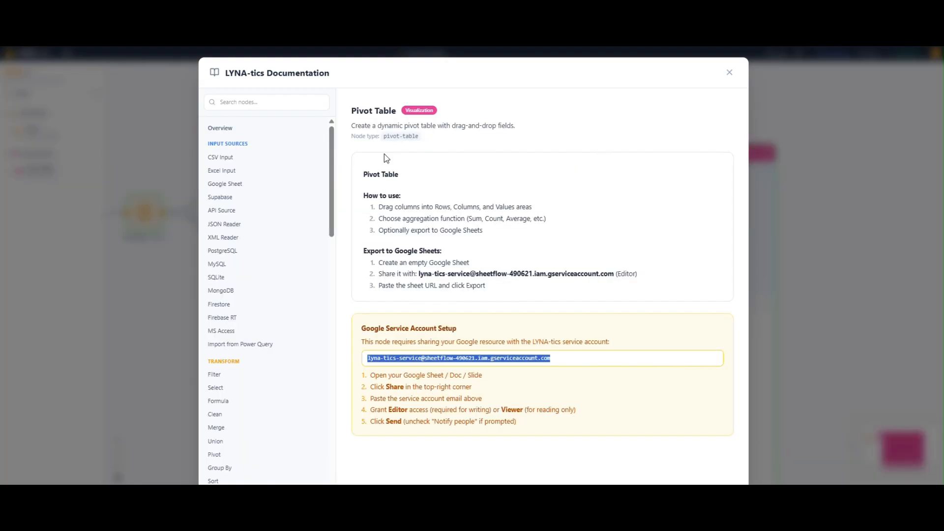
{"action": "left_click", "coordinate": [729, 72]}
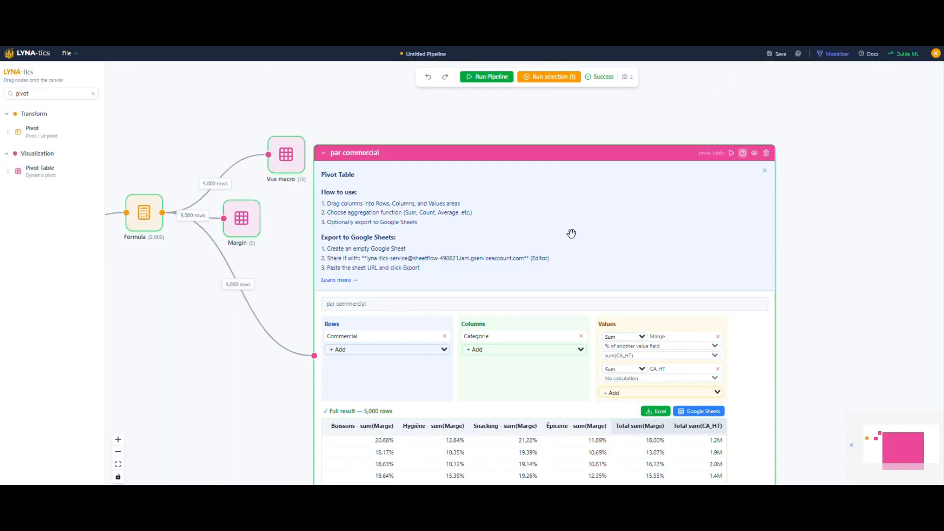
{"action": "left_click", "coordinate": [699, 412]}
{"action": "left_click", "coordinate": [502, 367]}
{"action": "key", "text": "ctrl+v"}
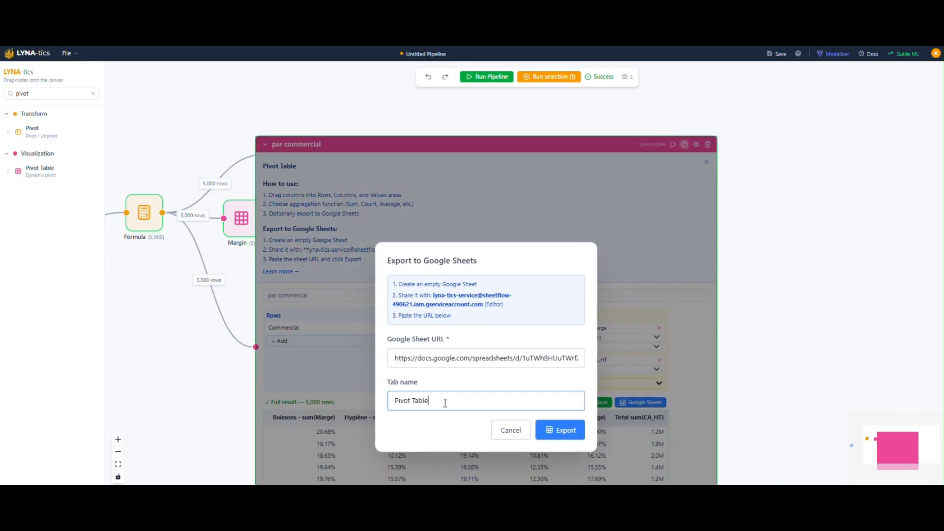
{"action": "triple_click", "coordinate": [396, 400]}
{"action": "type", "text": "PERF"}
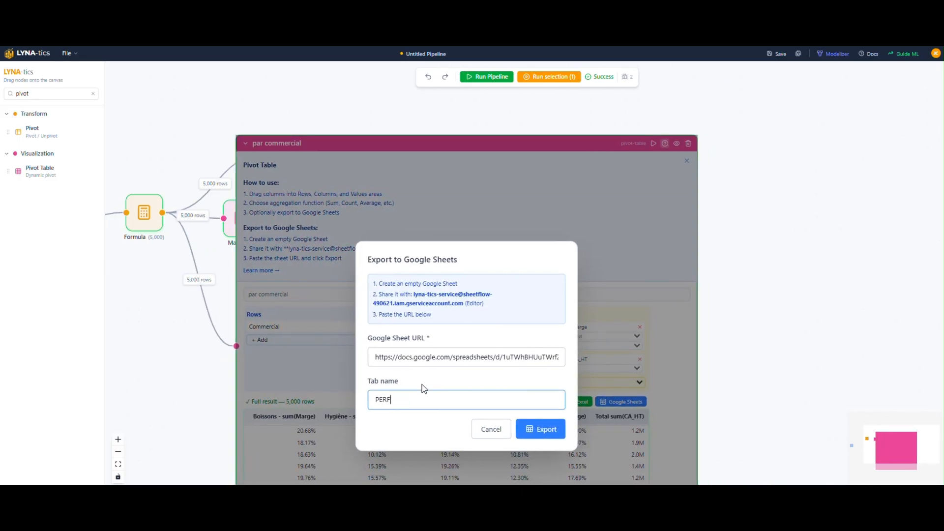
{"action": "type", "text": " COMMERCIAUX"}
{"action": "left_click", "coordinate": [540, 429]}
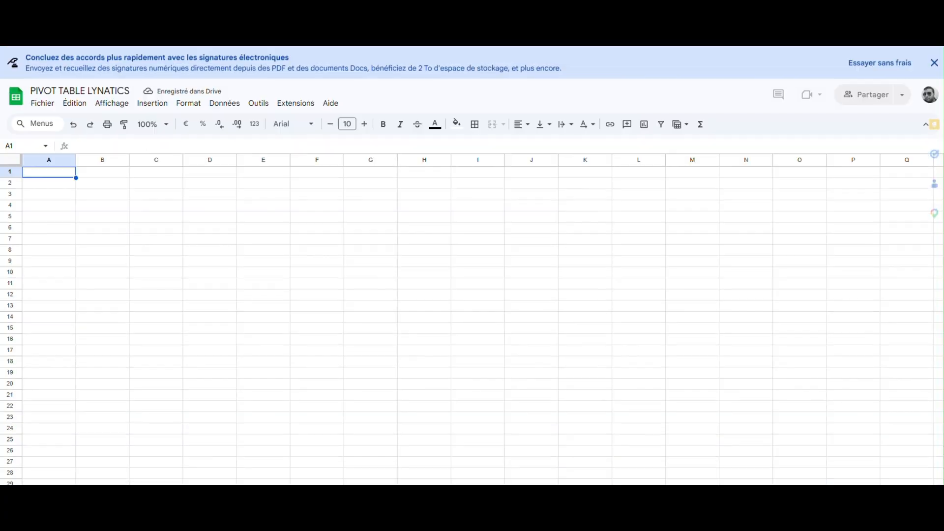
Open the exported PERF COMMERCIAUX sheet in Google Sheets and bring up the editor for its pivot table
{"action": "left_click", "coordinate": [185, 481]}
{"action": "left_click", "coordinate": [263, 241]}
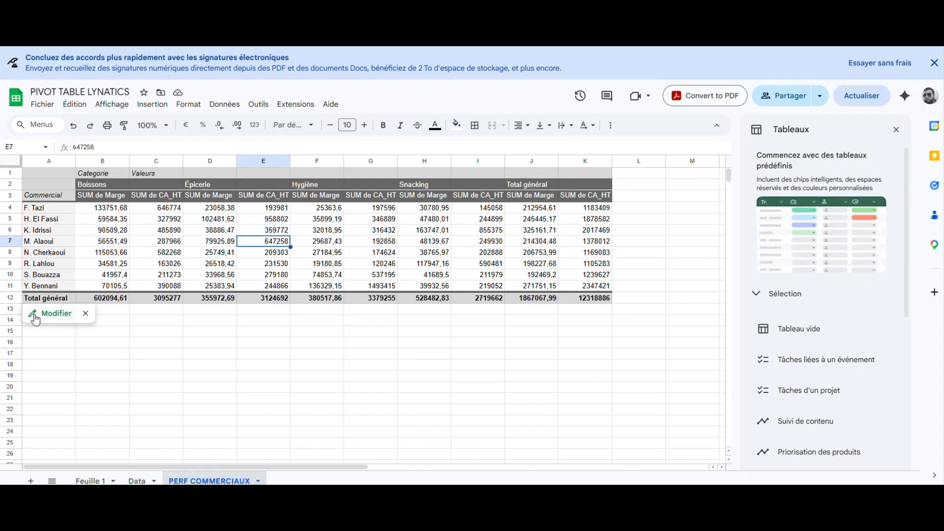
{"action": "left_click", "coordinate": [33, 311]}
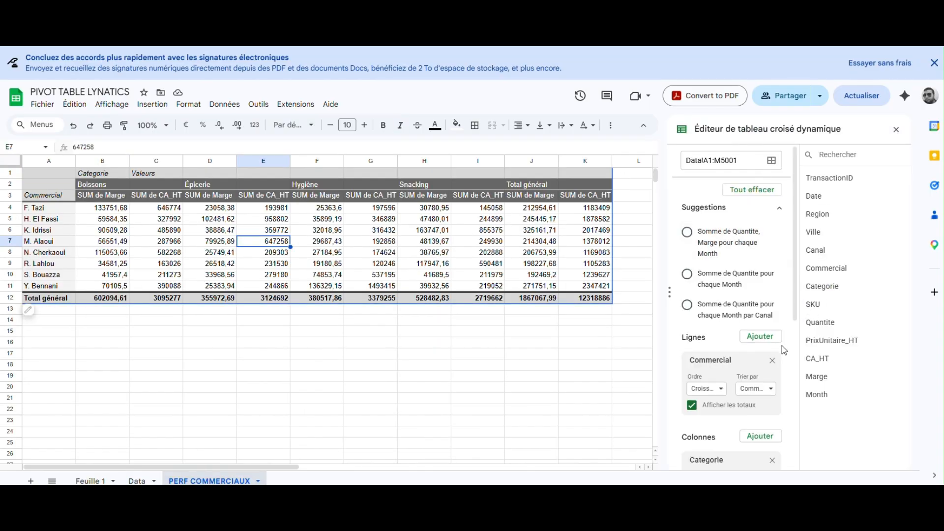